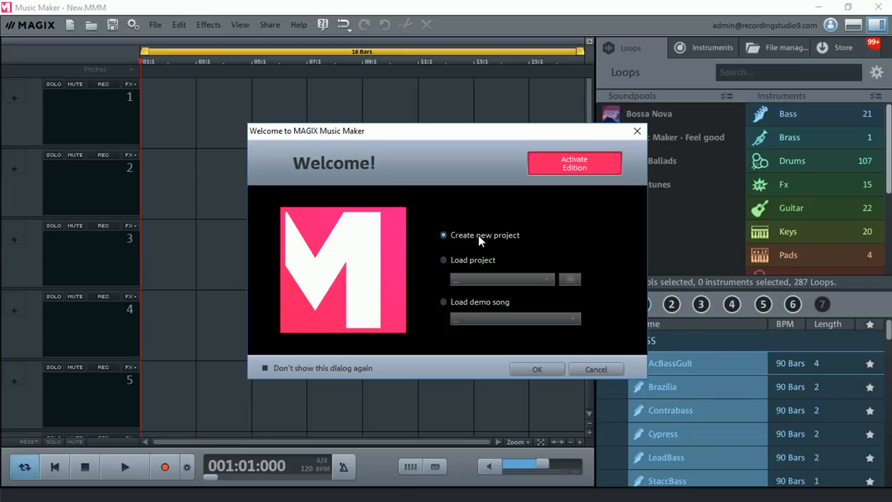
Create a new project and list the bass loops of the Bossa Nova soundpool.
left_click(536, 368)
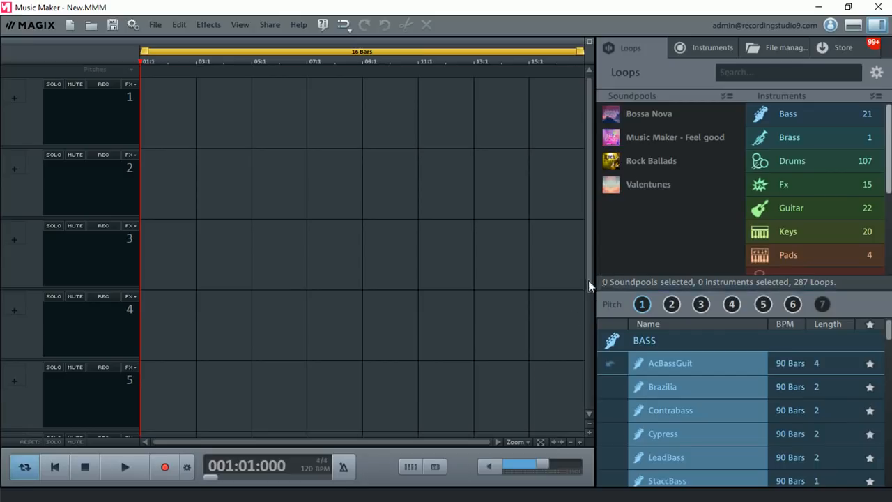
left_click_drag(588, 292, 587, 206)
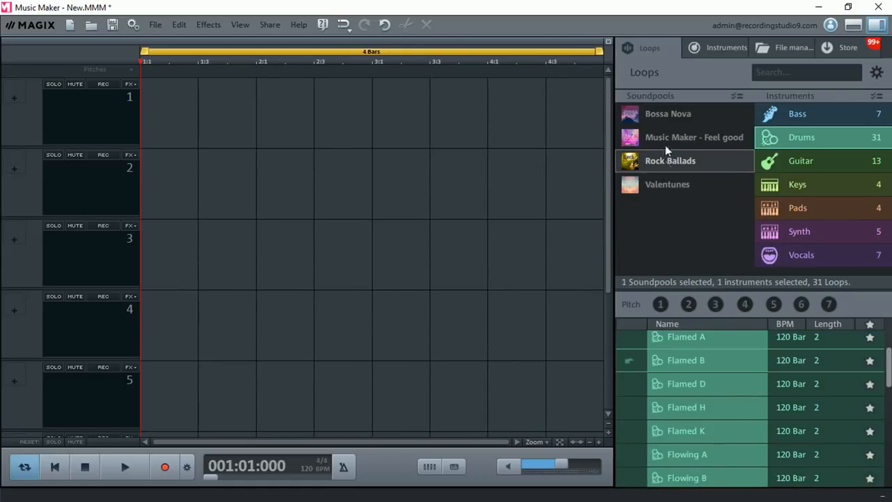
left_click(661, 115)
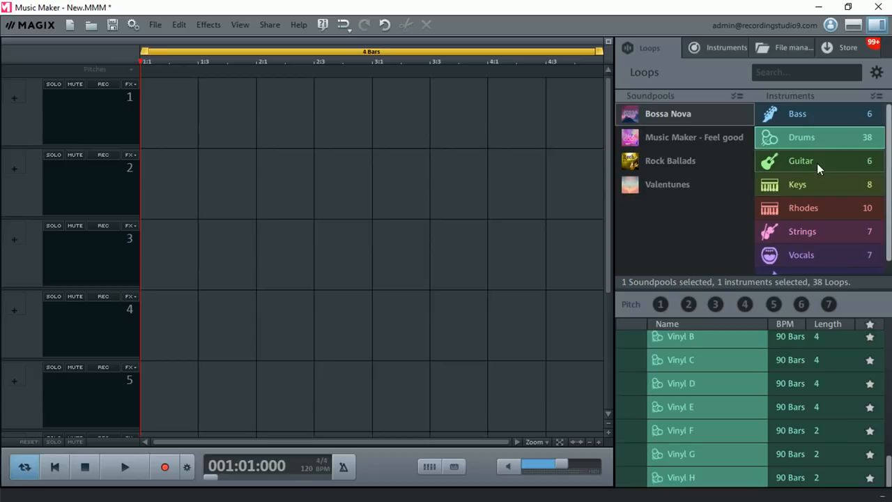
left_click(800, 115)
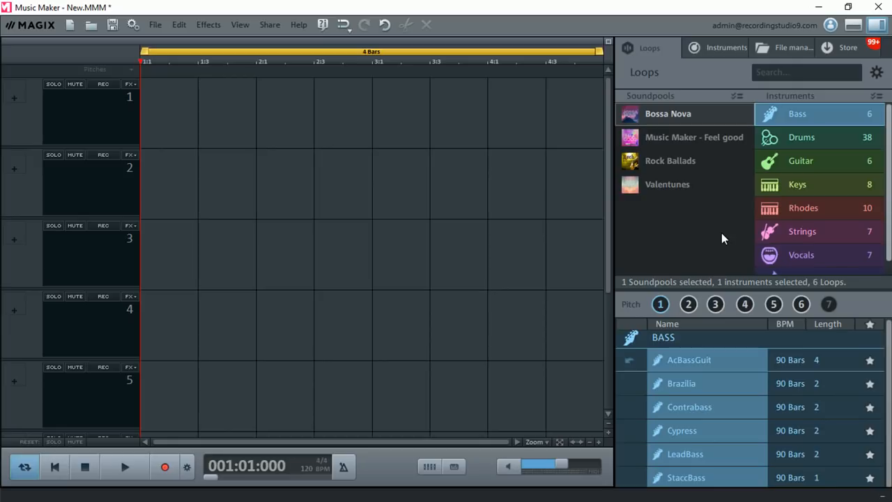
Preview the Bossa Nova bass loops AcBassGuit, Brazilia, Cypress, LeadBass and StaccBass.
left_click(692, 358)
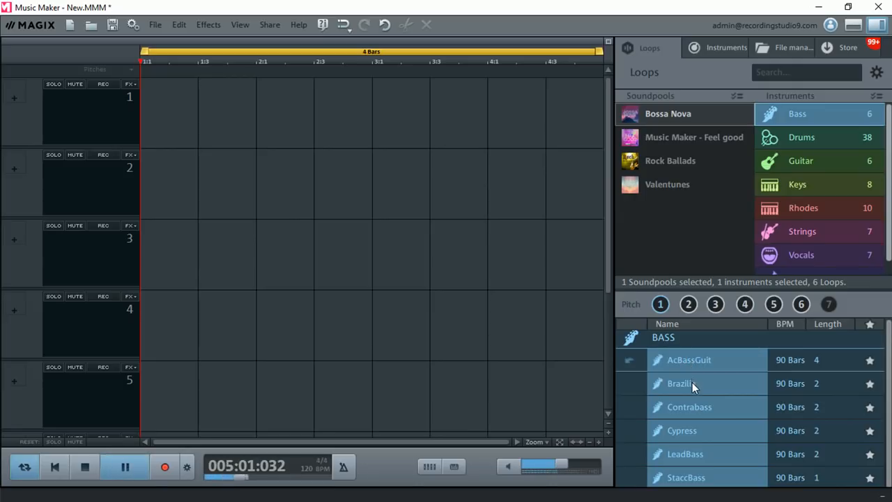
left_click(692, 382)
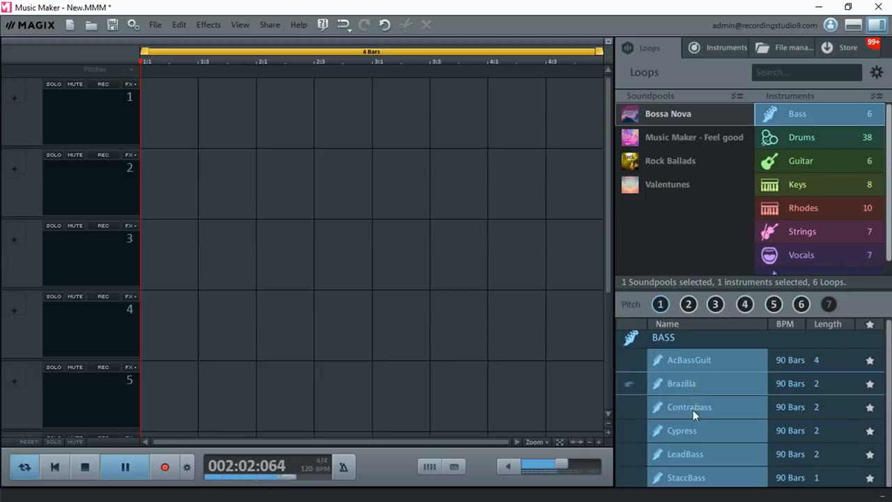
left_click(686, 431)
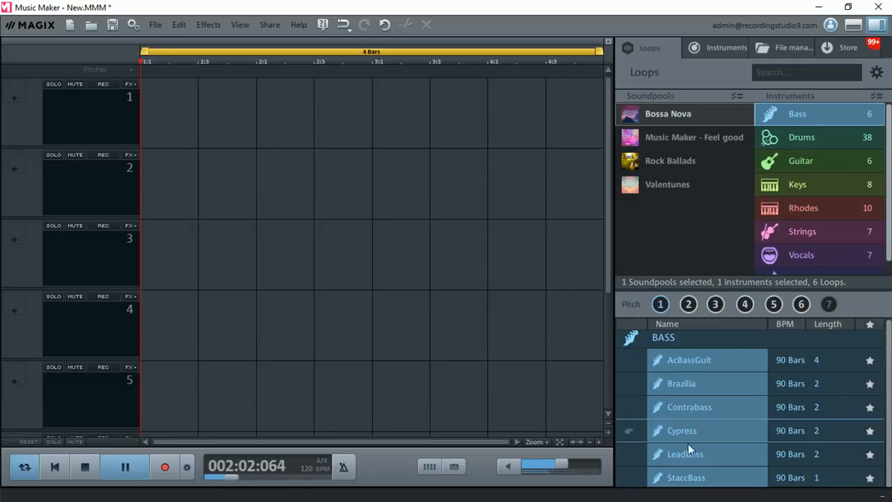
left_click(686, 455)
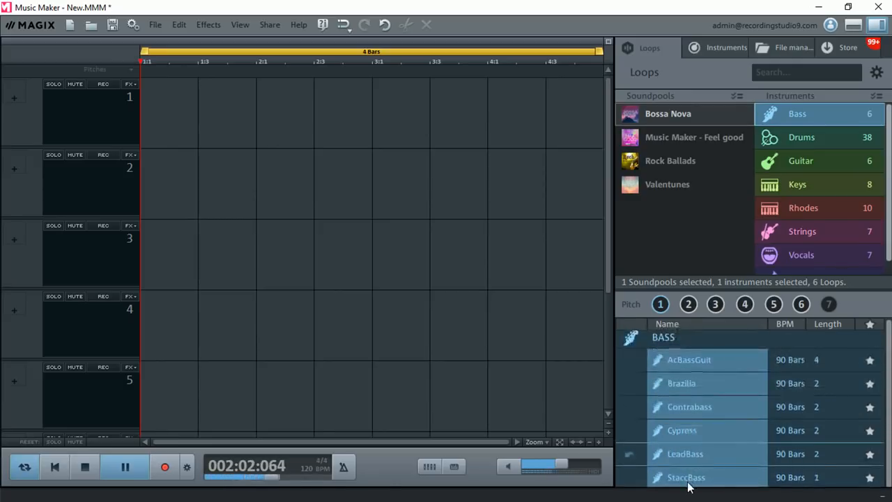
left_click(686, 484)
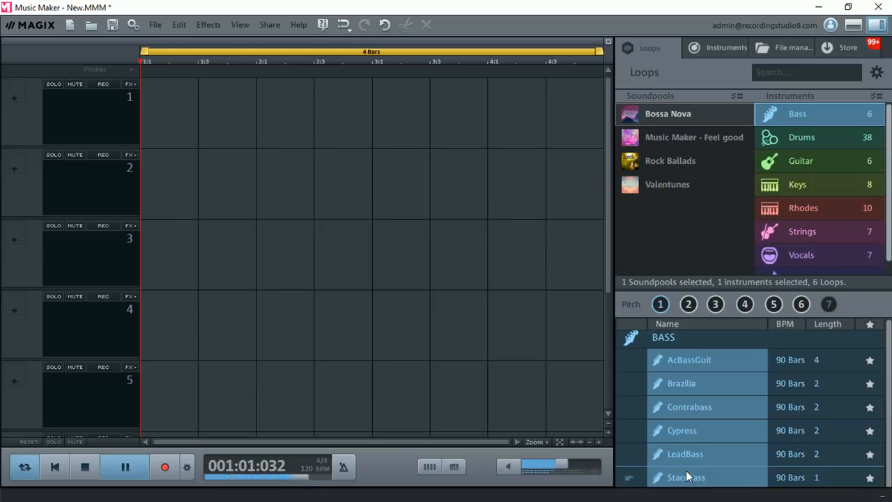
left_click(689, 476)
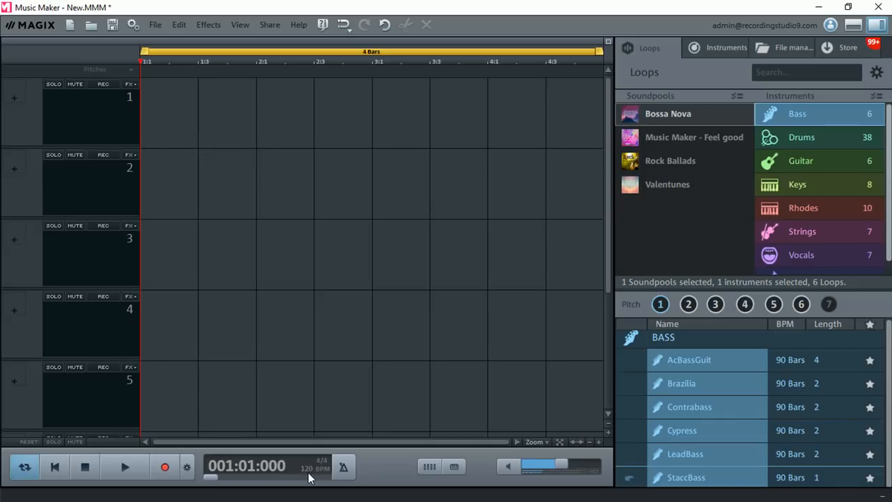
left_click(692, 478)
double_click(691, 479)
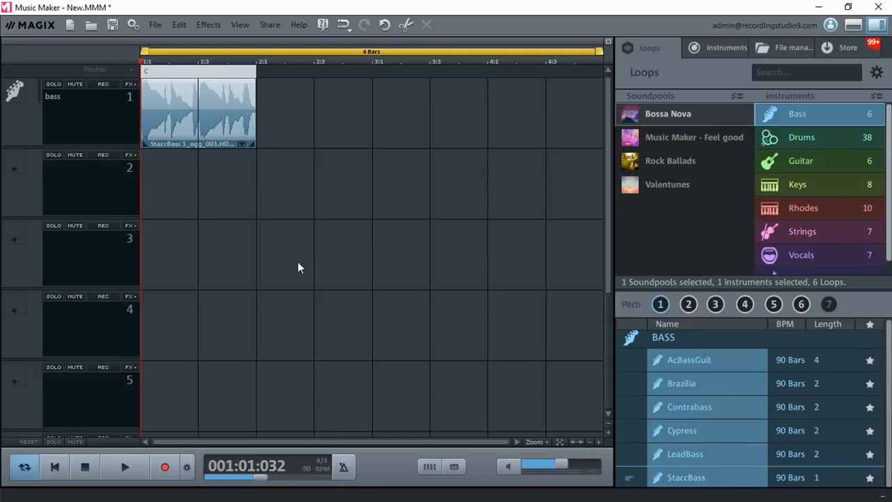
left_click(164, 106)
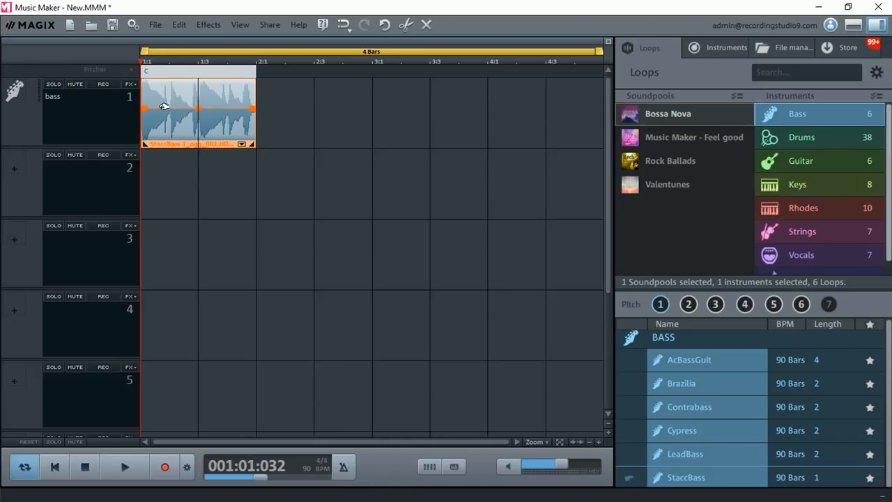
key("Delete")
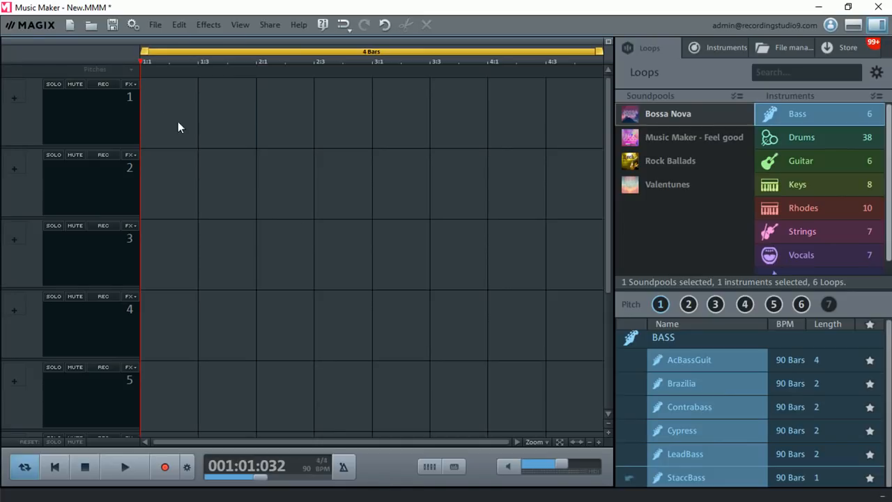
Fill bars 1 to 4 of track 1 with the StaccBass loop at pitches 6, 2, 5 and 1, and play the sequence.
left_click(801, 305)
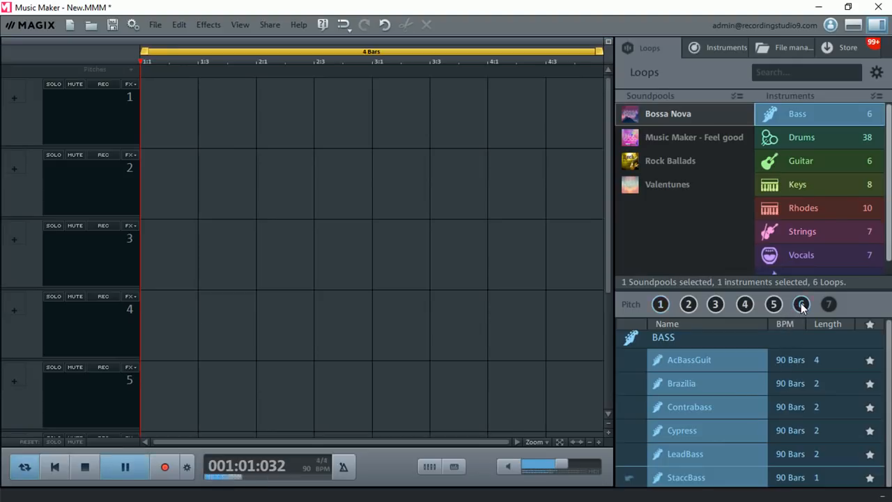
left_click_drag(690, 359, 150, 132)
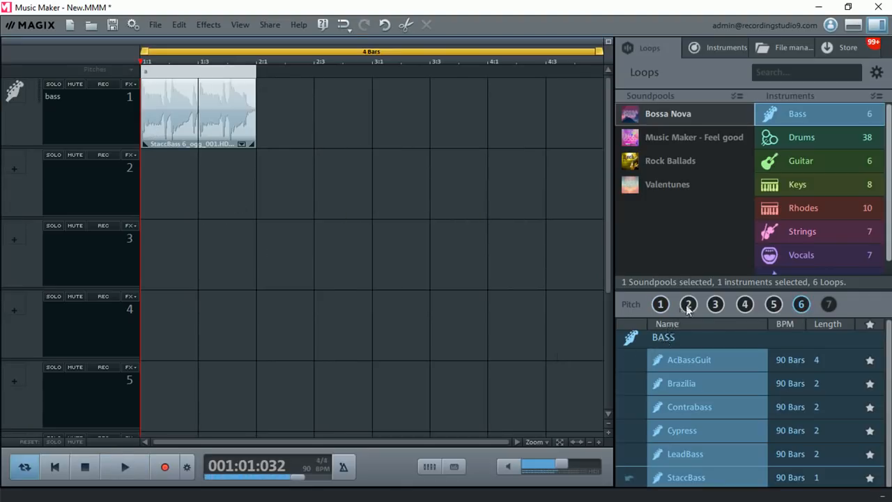
left_click_drag(686, 477, 282, 109)
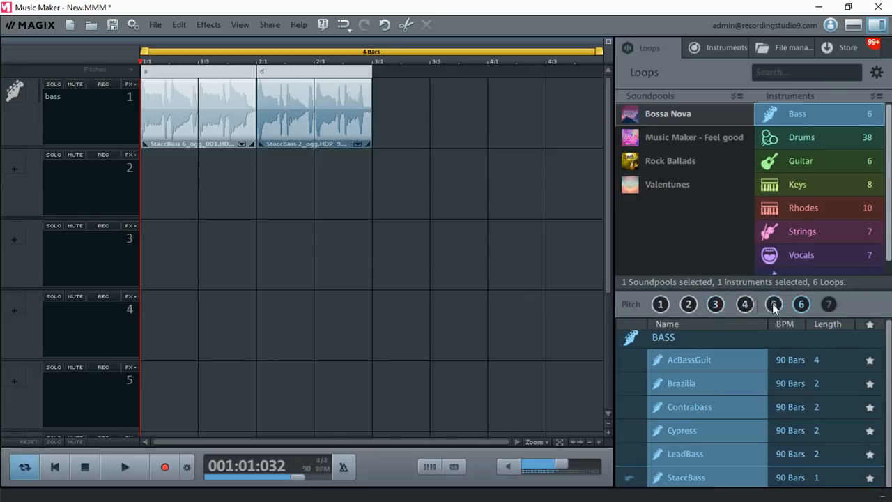
left_click_drag(770, 305, 398, 114)
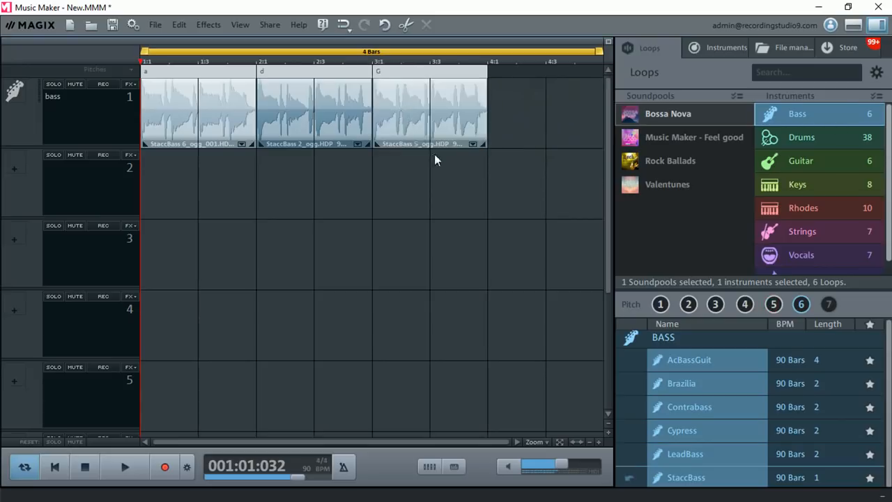
left_click_drag(660, 303, 513, 118)
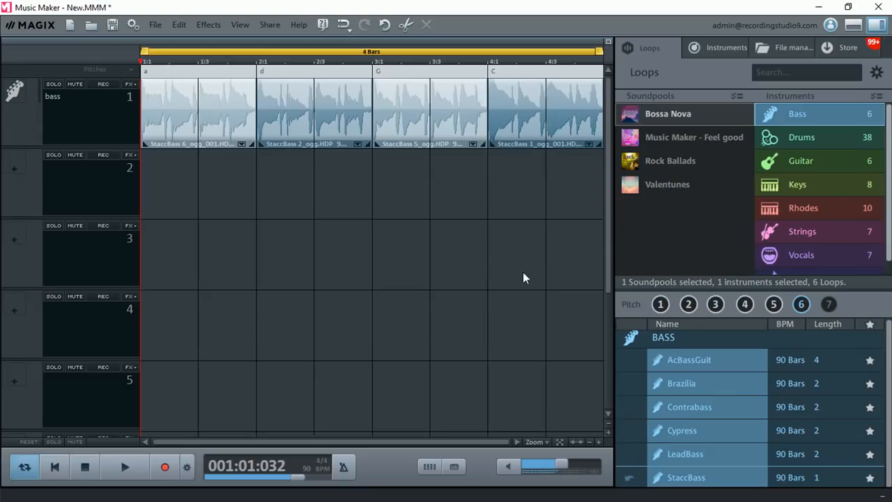
key("space")
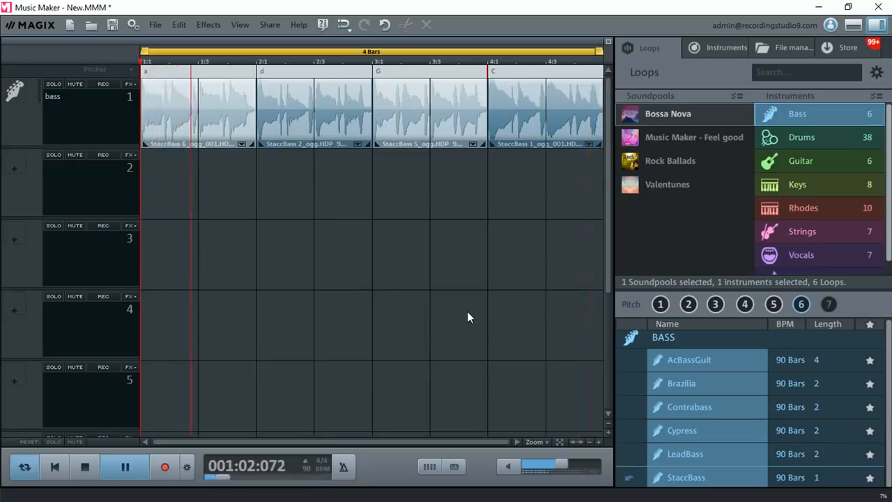
key("space")
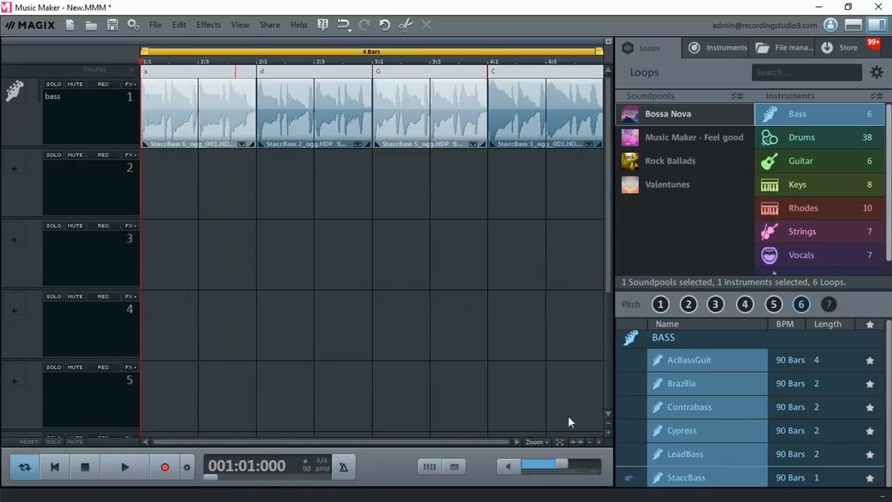
Duplicate the four StaccBass clips into bars 5 to 8 of track 1 and extend the playback range to 8 bars.
left_click(592, 442)
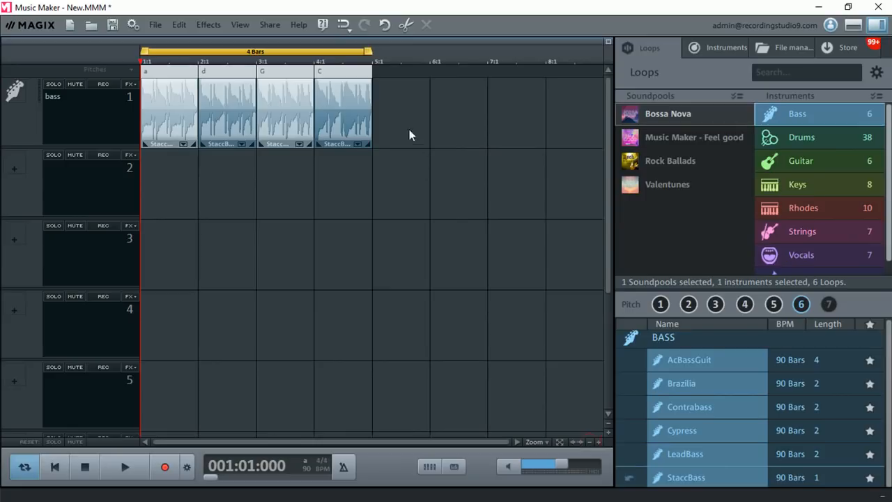
left_click_drag(411, 138, 155, 85)
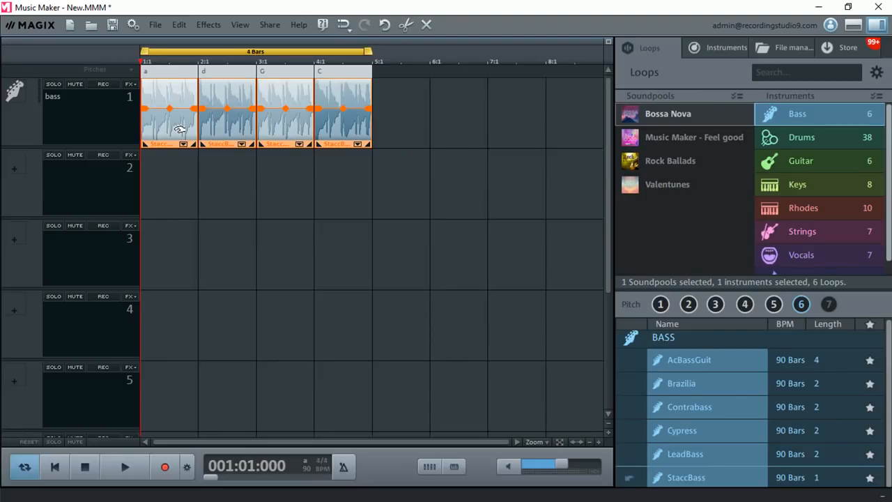
left_click_drag(180, 129, 410, 128)
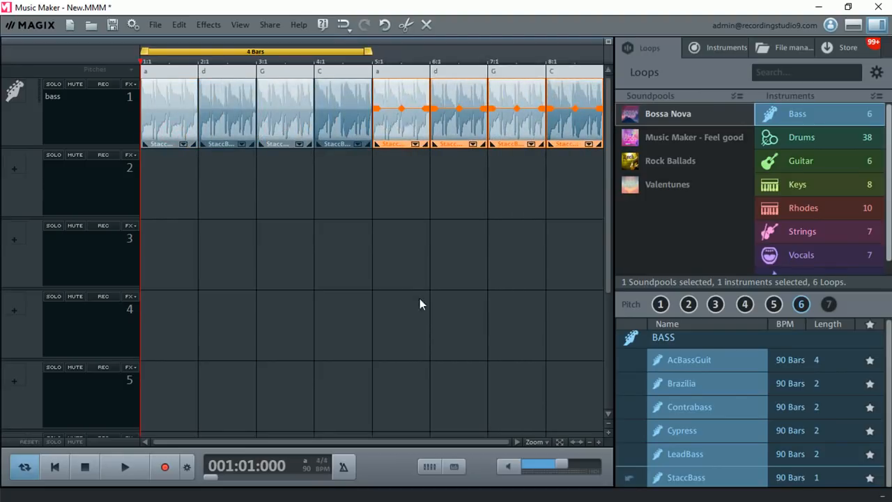
left_click_drag(370, 51, 598, 51)
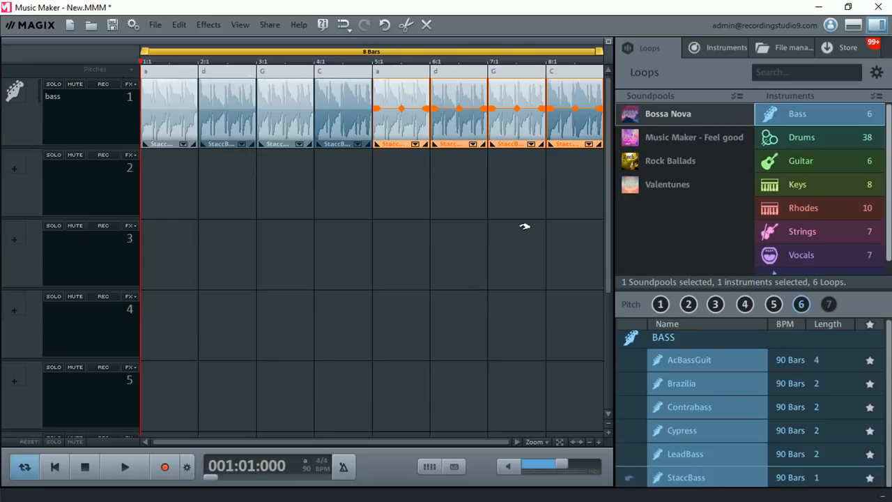
Preview the Bossa Nova drum loops Latinlover A and Latinlover B.
left_click(797, 138)
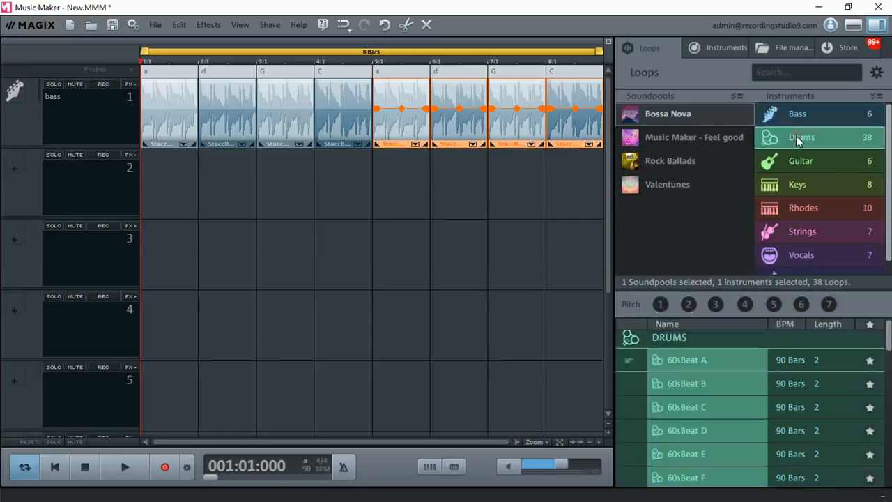
scroll(711, 424, "down", 3)
scroll(712, 427, "down", 5)
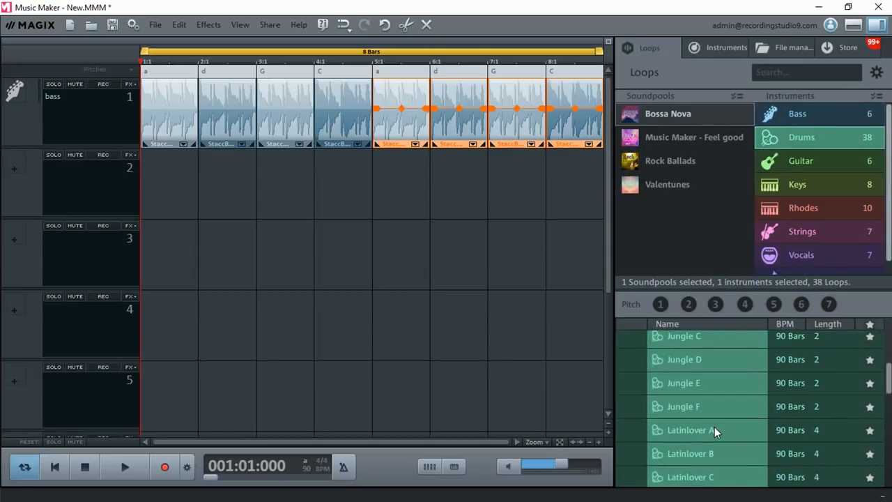
left_click(709, 429)
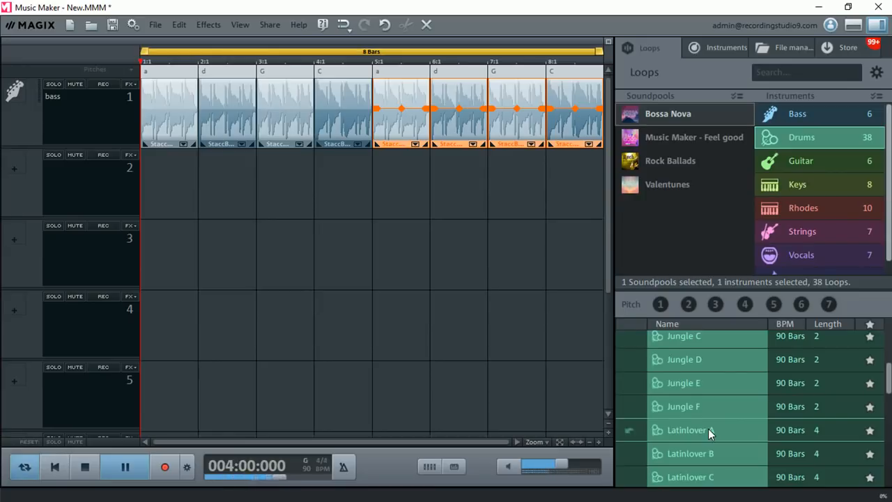
left_click(703, 455)
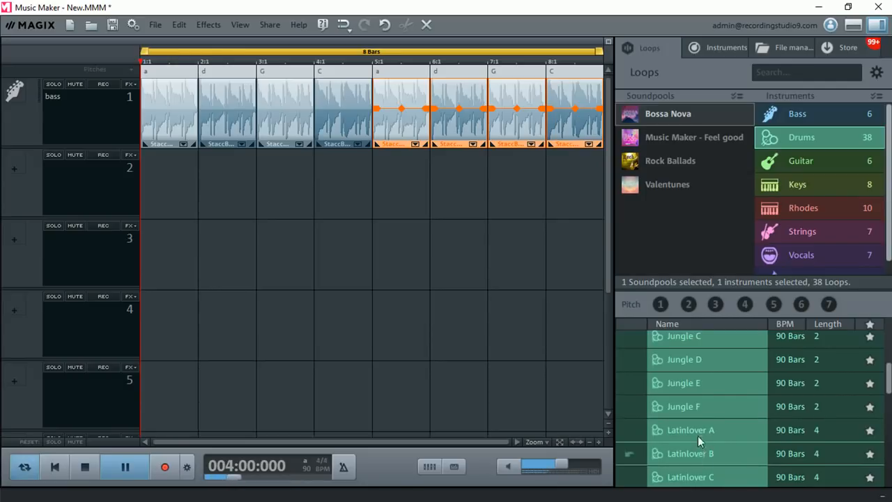
Place the Latinlover A drum loop at the start of track 2 and extend it to the end of bar 8.
left_click(697, 429)
mouse_move(696, 429)
left_mouse_down()
mouse_move(214, 190)
mouse_move(155, 189)
left_mouse_up()
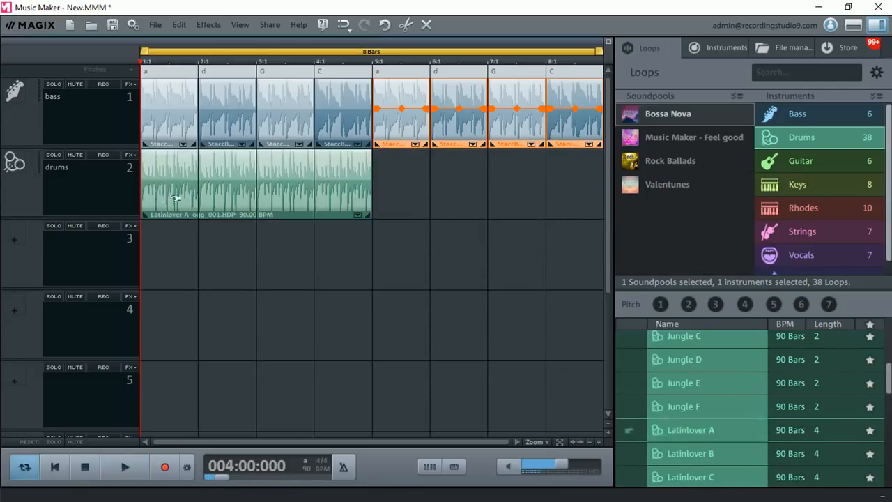
left_click(372, 209)
left_click_drag(373, 209, 602, 209)
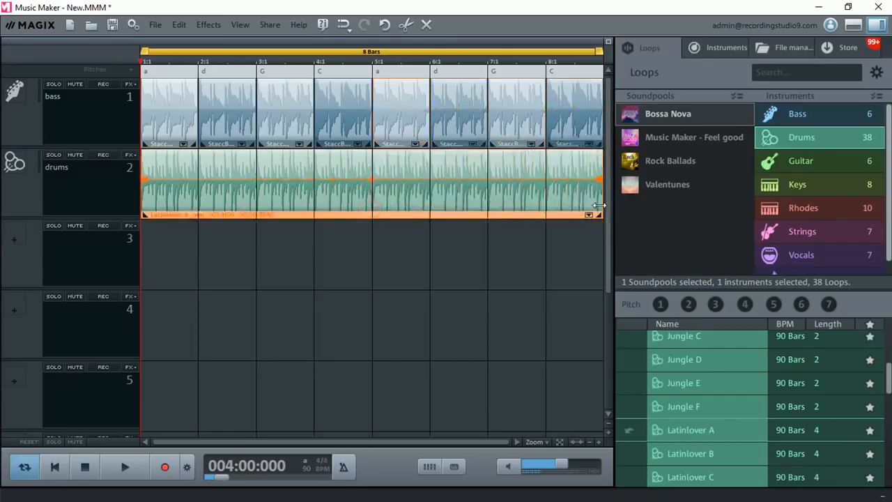
Play back the bass and drums arrangement while looking through the drum loops.
key("space")
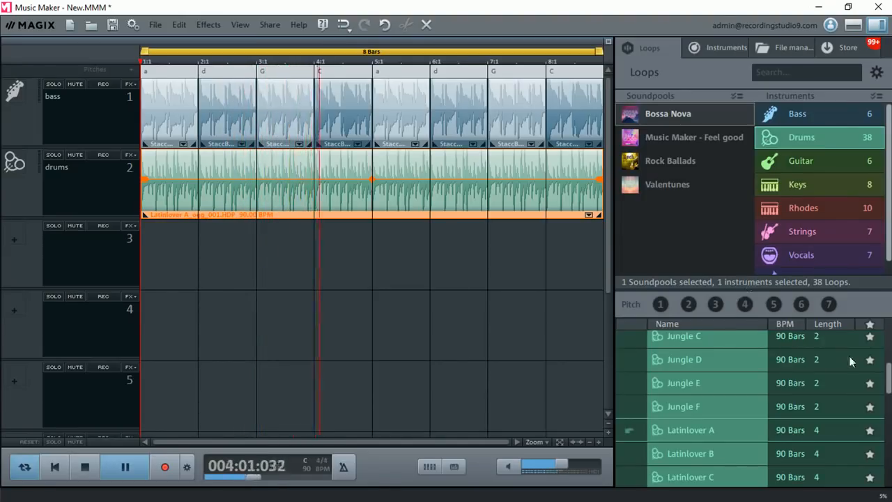
scroll(852, 390, "down", 6)
left_click_drag(888, 432, 889, 324)
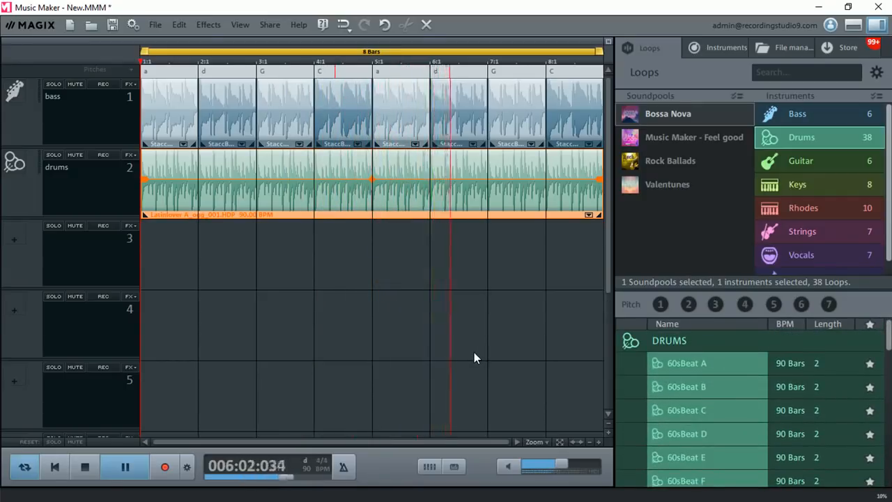
key("space")
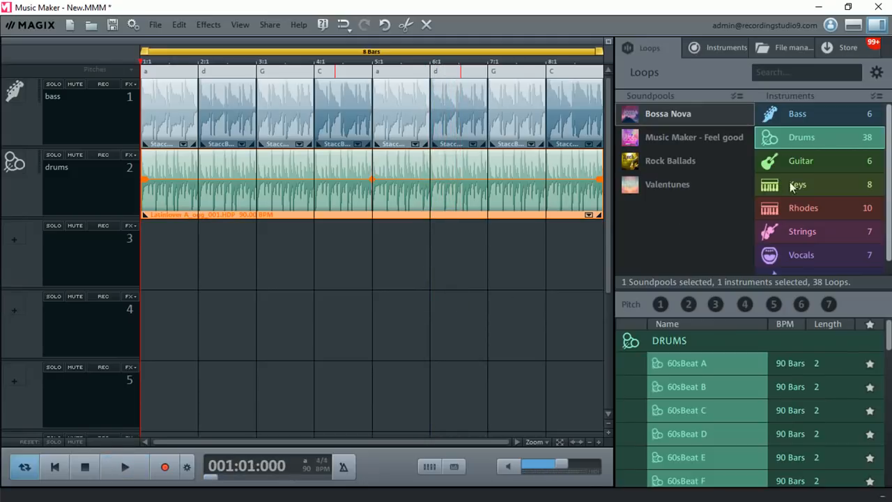
Preview the Bossa Nova guitar loops CleanChord, Pickup, Rhythm and Salsa.
left_click(801, 161)
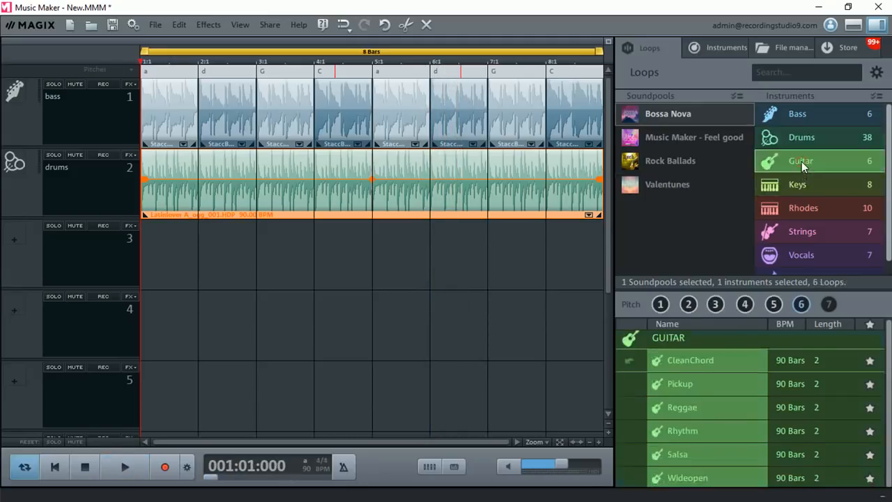
left_click(695, 359)
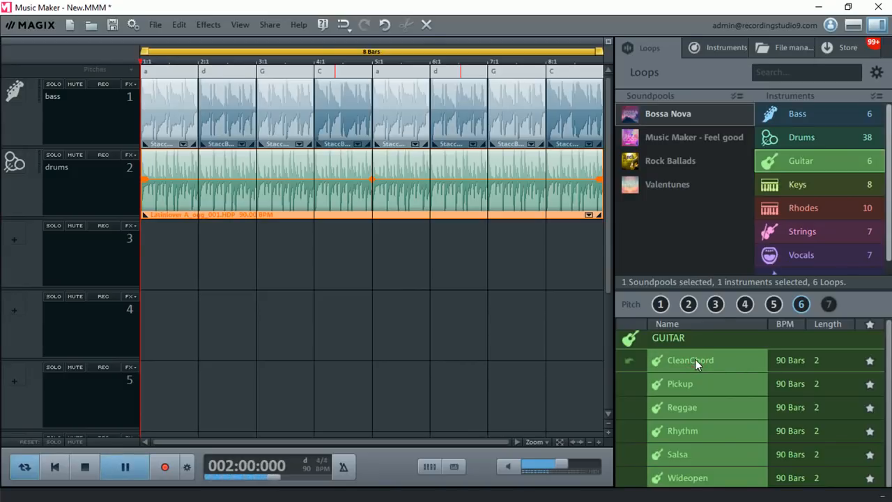
left_click(696, 386)
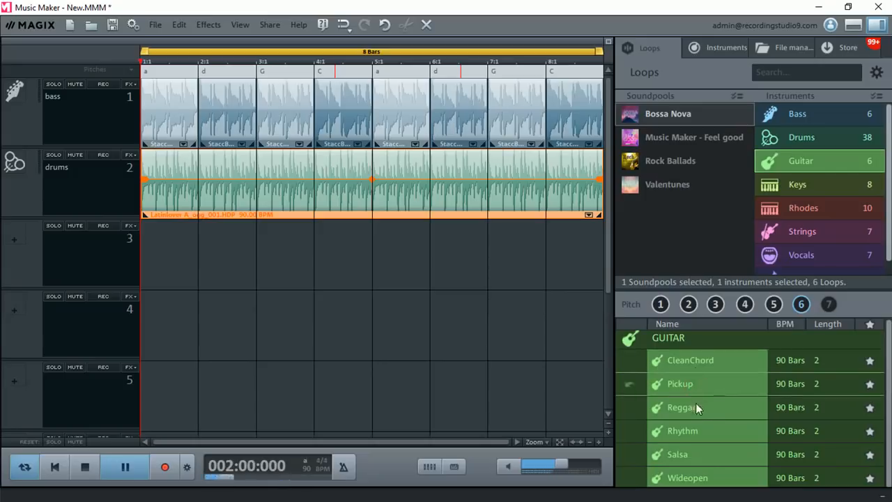
left_click(690, 427)
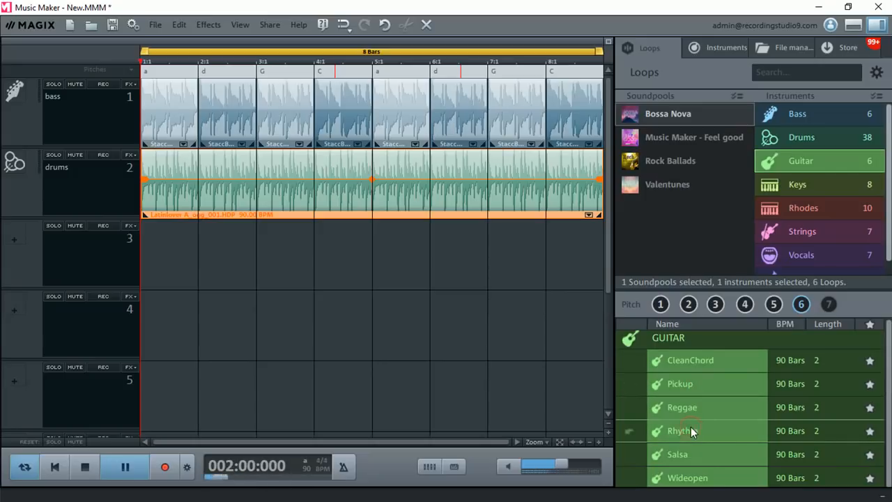
left_click(692, 455)
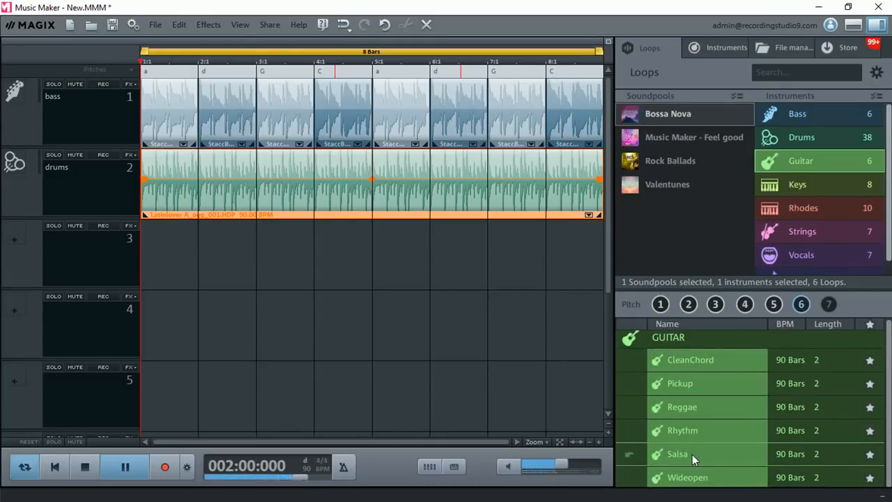
Place the Salsa guitar loop in bars 1 and 2 of track 3, trimming each clip to one bar.
left_click_drag(692, 455, 161, 270)
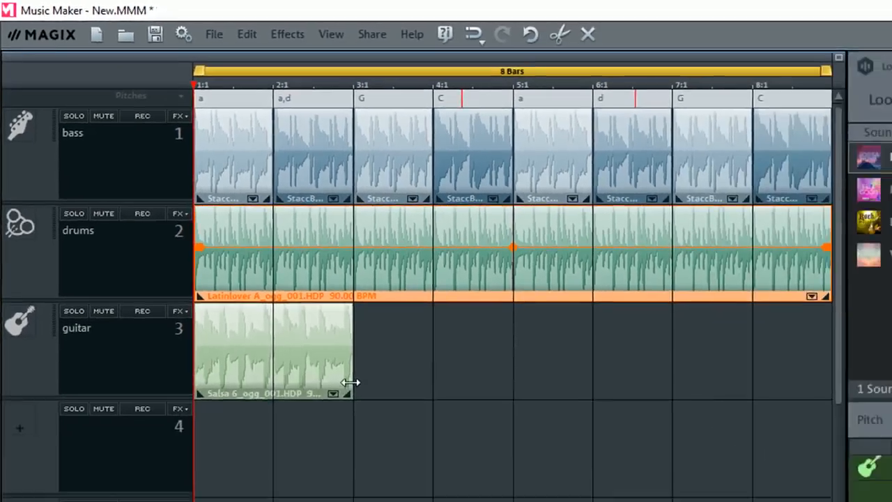
left_click_drag(349, 382, 277, 377)
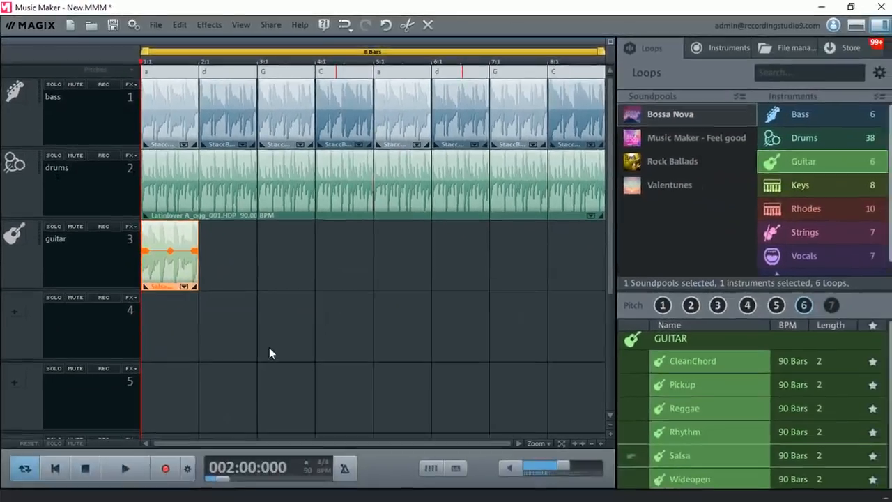
left_click(642, 452)
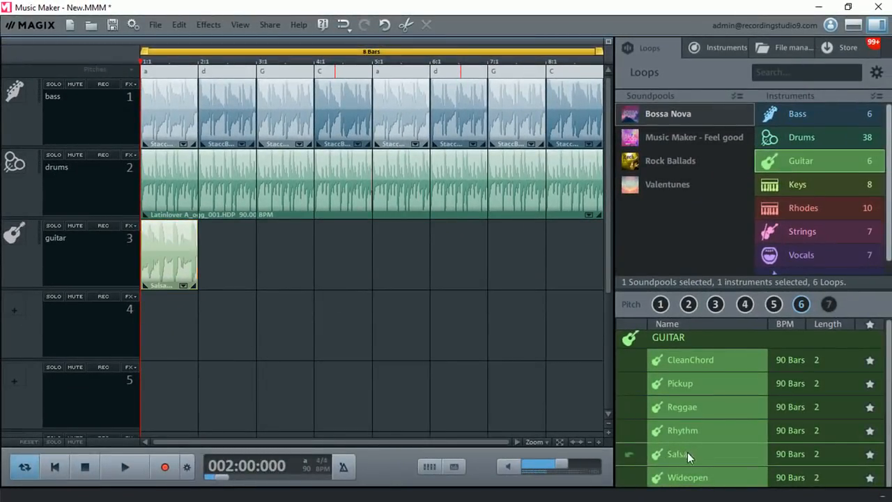
left_click_drag(686, 453, 223, 274)
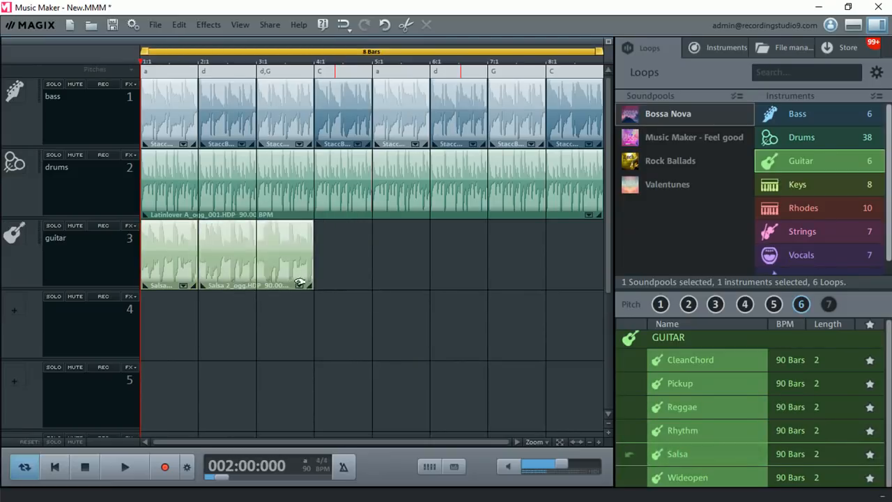
left_click_drag(310, 268, 256, 268)
Add the Salsa guitar loop to bars 3 and 4 of track 3, trimming each clip to one bar.
left_click_drag(632, 428, 283, 266)
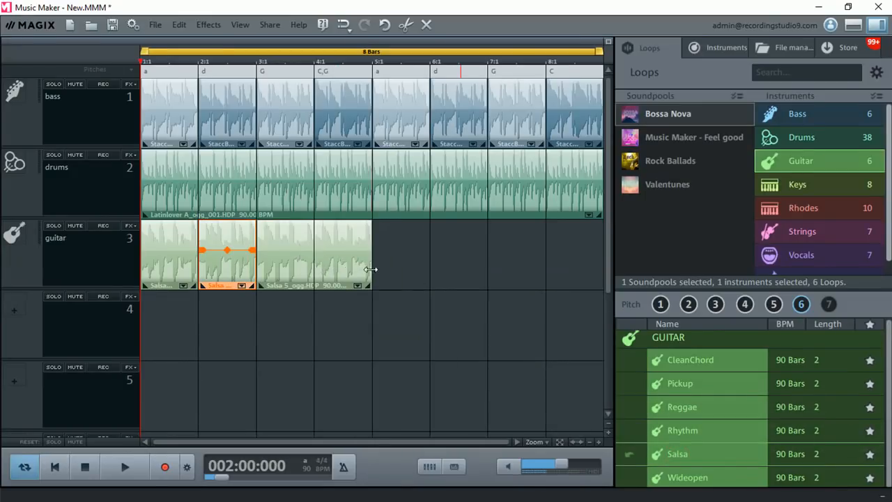
left_click_drag(367, 269, 316, 267)
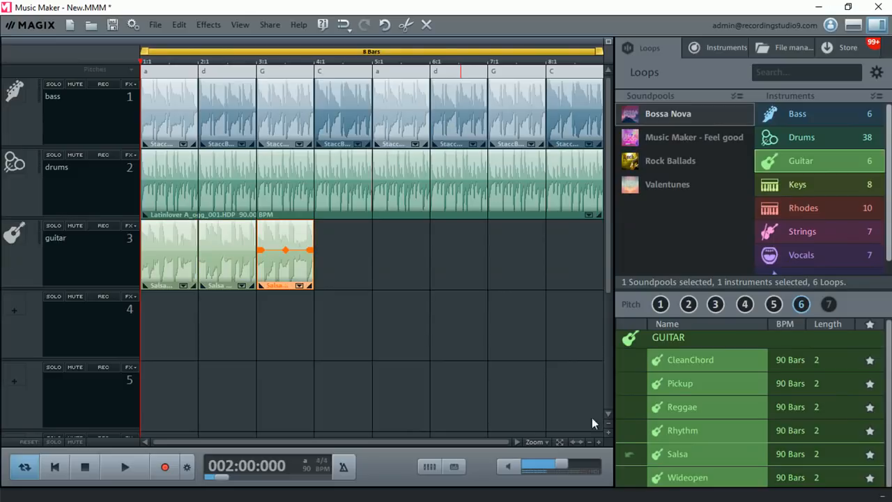
left_click_drag(666, 452, 373, 260)
left_click_drag(426, 263, 374, 263)
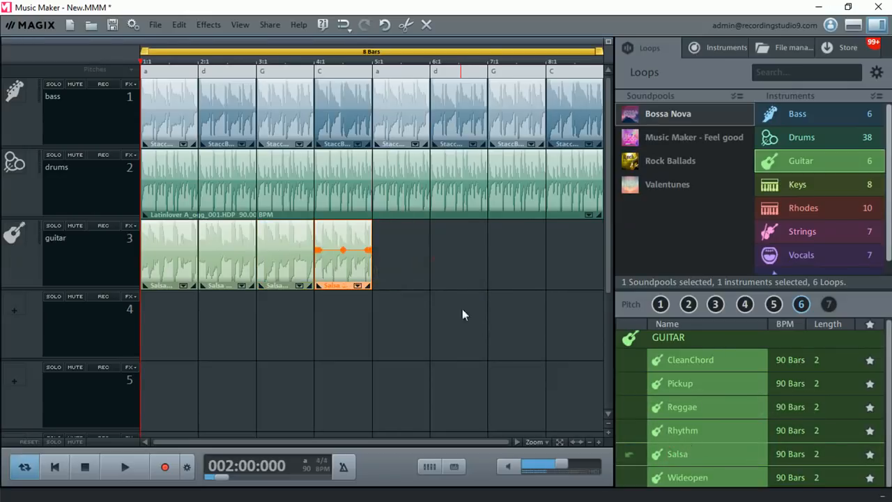
Duplicate the four Salsa clips into bars 5 to 8 of track 3 and play back the arrangement.
mouse_move(403, 272)
left_mouse_down()
mouse_move(334, 258)
mouse_move(165, 249)
mouse_move(279, 260)
mouse_move(422, 255)
mouse_move(405, 255)
left_mouse_up()
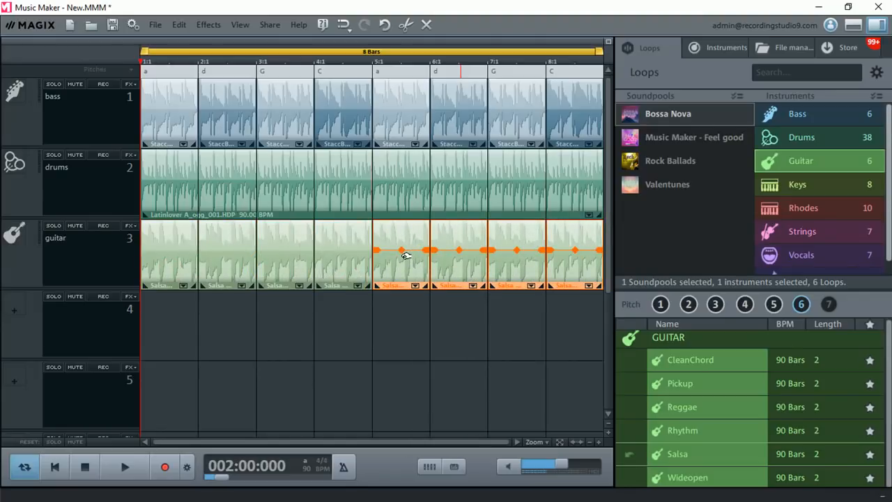
left_click(402, 331)
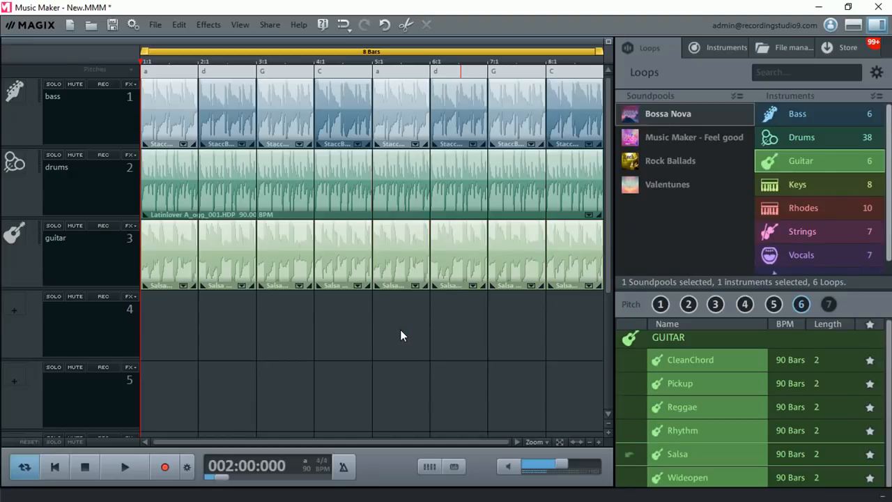
key("space")
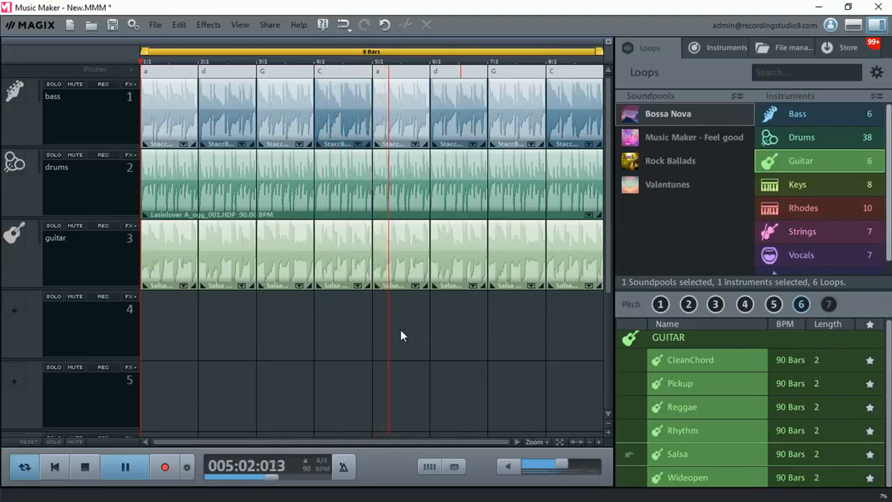
key("space")
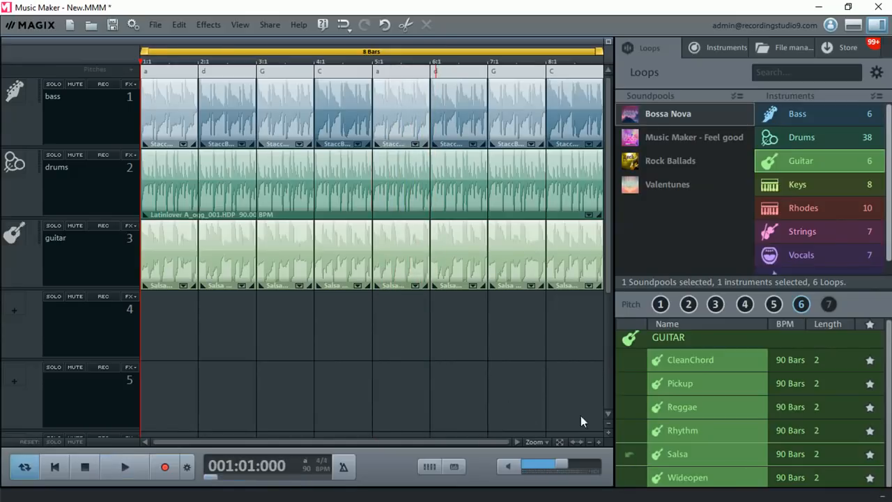
Place a one-bar Pickup guitar clip in bar 3 of track 4 and a one-bar Wideopen clip in bar 5 of track 5.
left_click(679, 383)
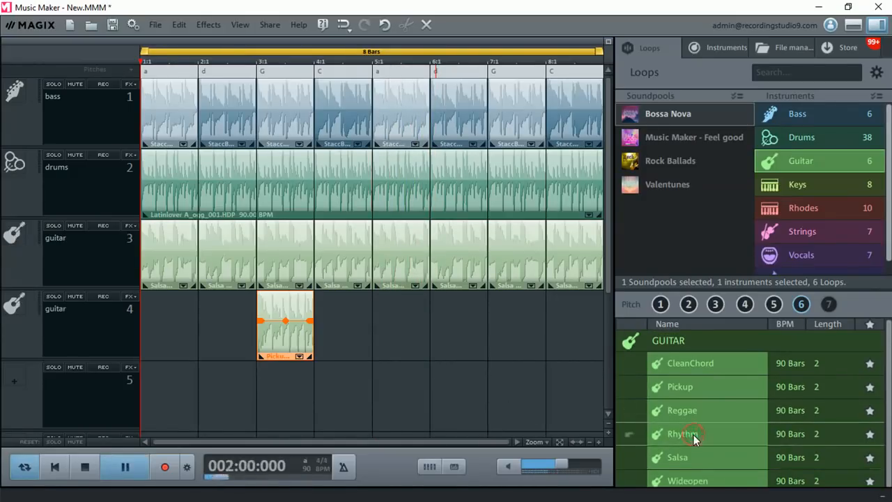
scroll(687, 486, "down", 1)
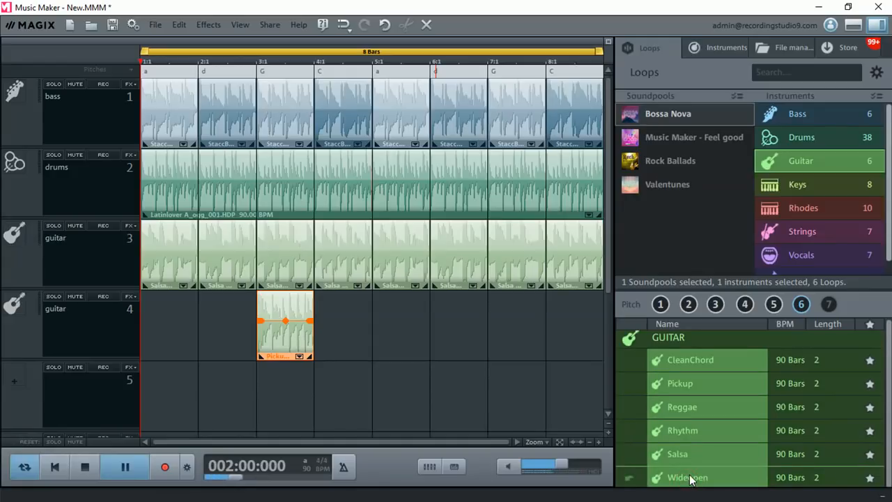
left_click_drag(690, 480, 394, 398)
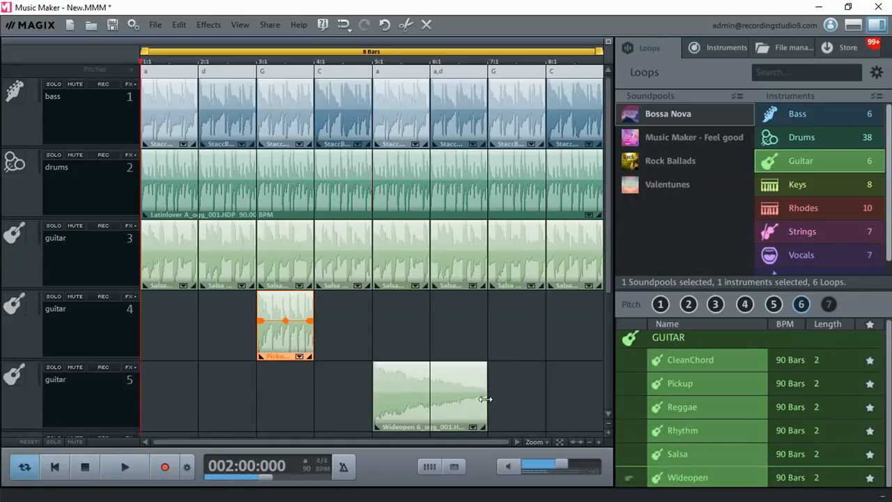
left_click_drag(481, 398, 432, 400)
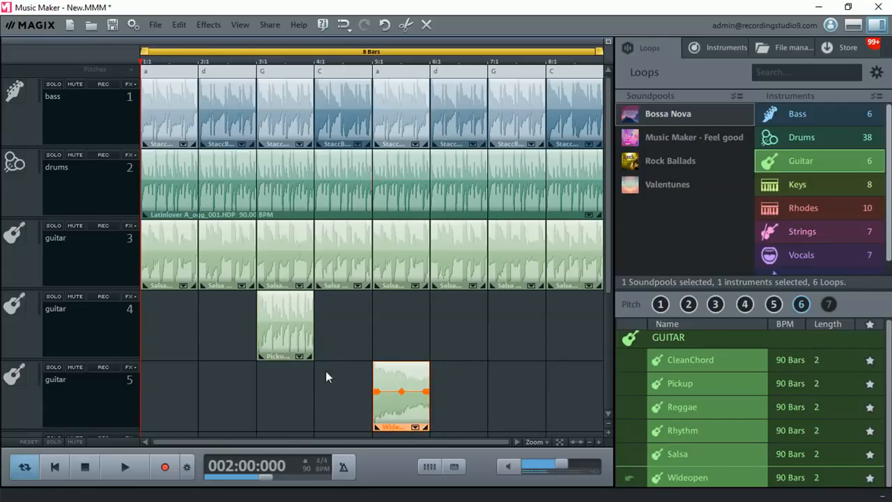
Delete the Pickup clip from track 4 after listening to it, and play back the remaining arrangement.
key("space")
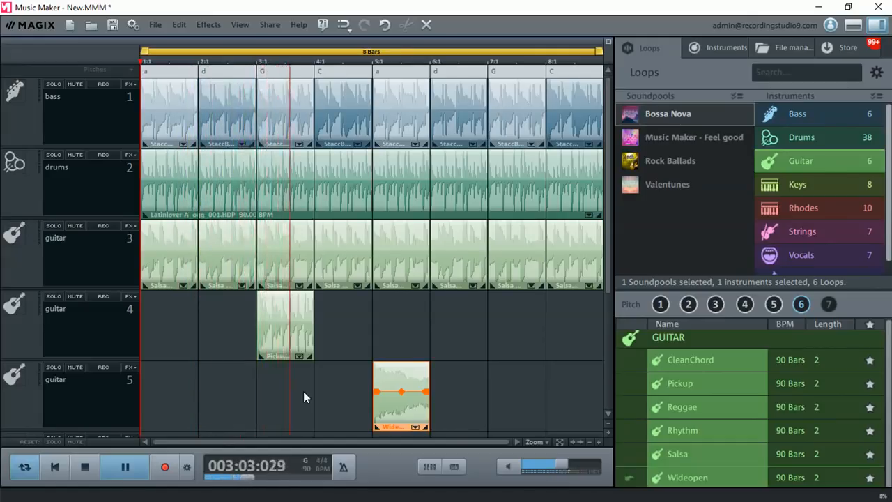
key("space")
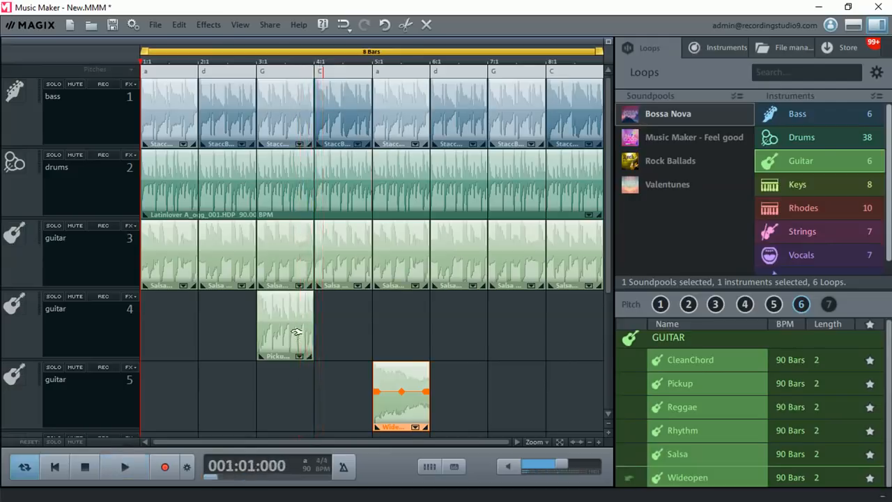
left_click(295, 332)
key("Delete")
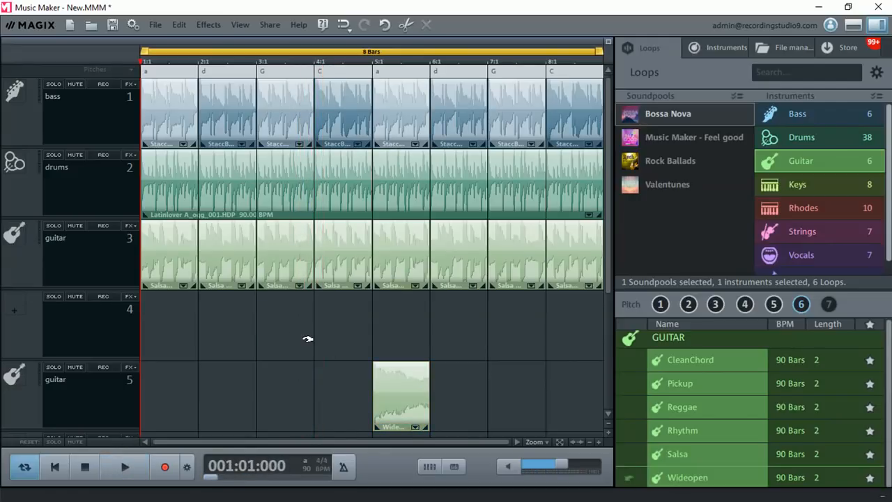
key("space")
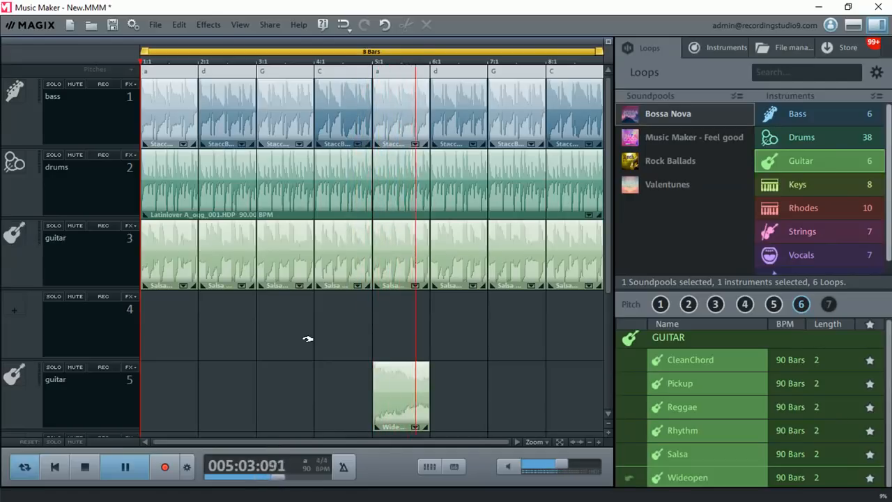
key("space")
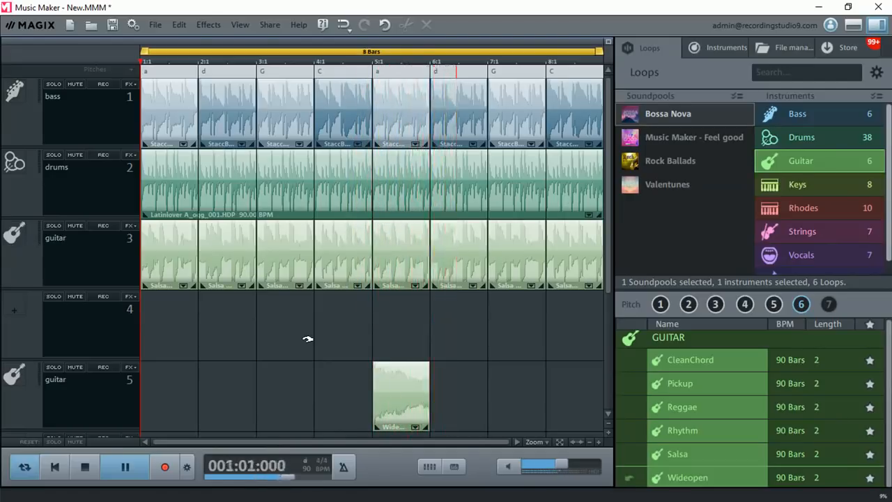
Fill bars 5 to 8 of track 5 with two two-bar Wideopen clips and play them back from late in bar 4.
left_click_drag(429, 407, 497, 421)
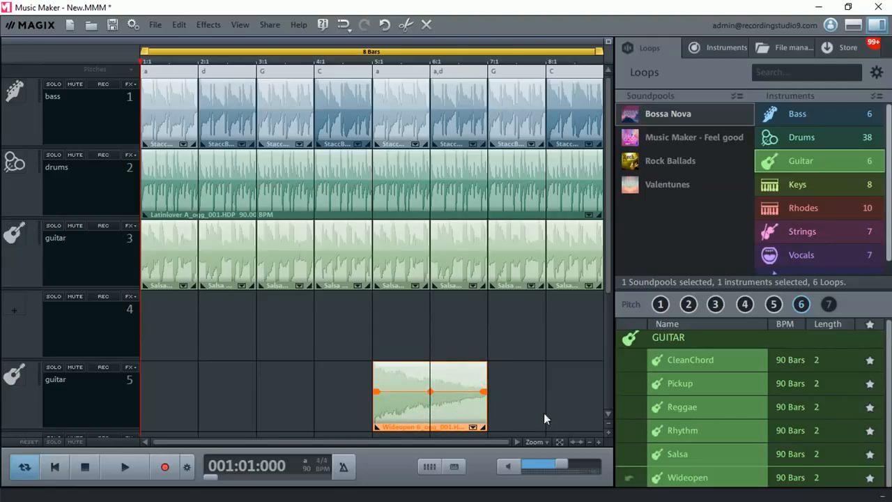
left_click_drag(697, 478, 513, 380)
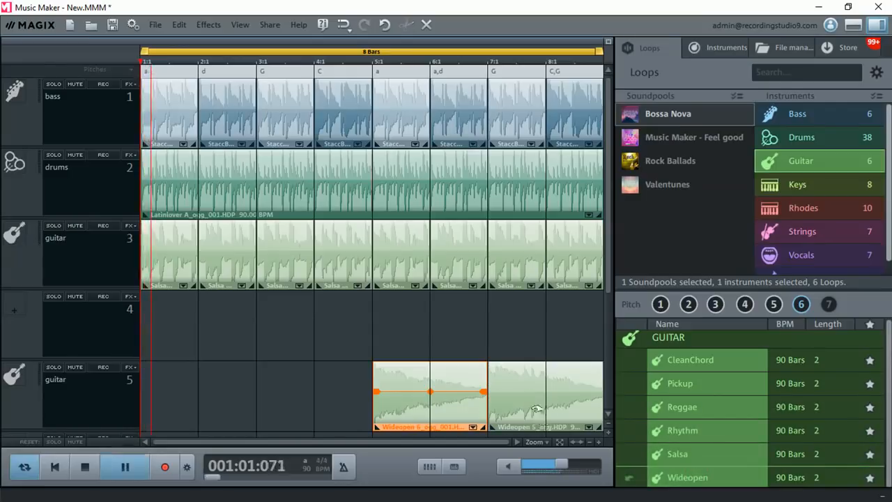
left_click(361, 60)
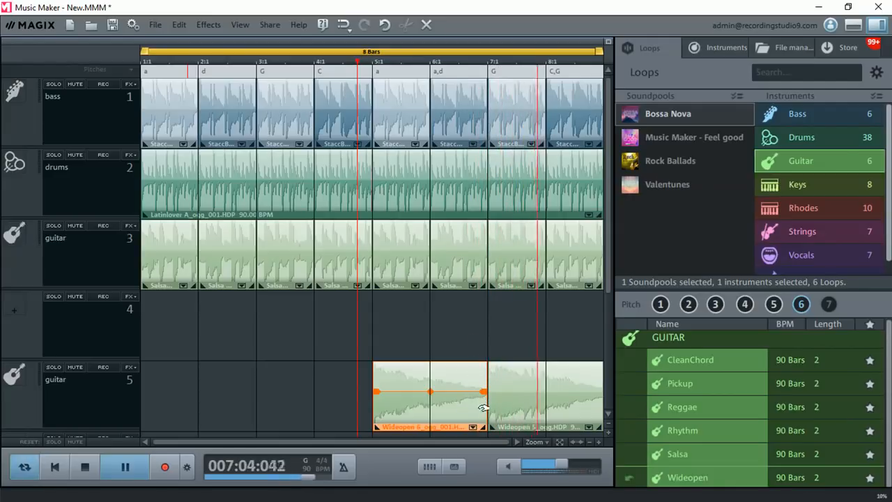
key("space")
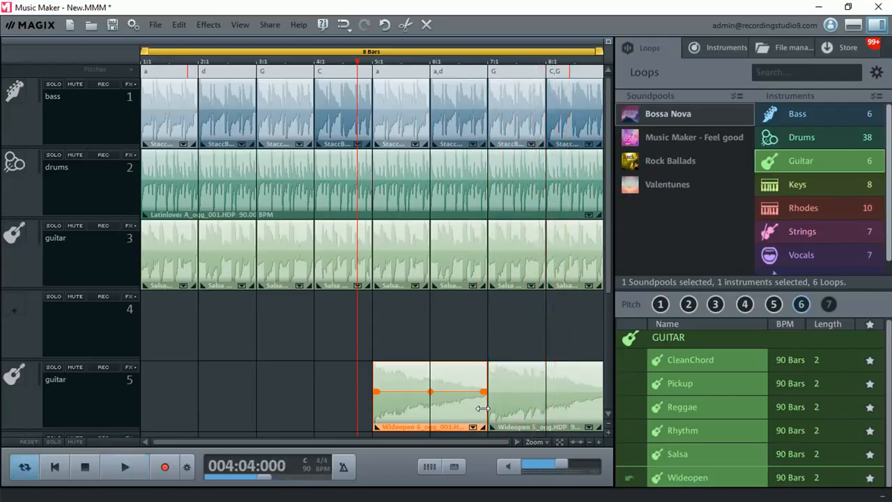
Shorten both Wideopen clips on track 5 to about one and a half bars with fade-outs, and play back the result.
left_click_drag(483, 409, 446, 408)
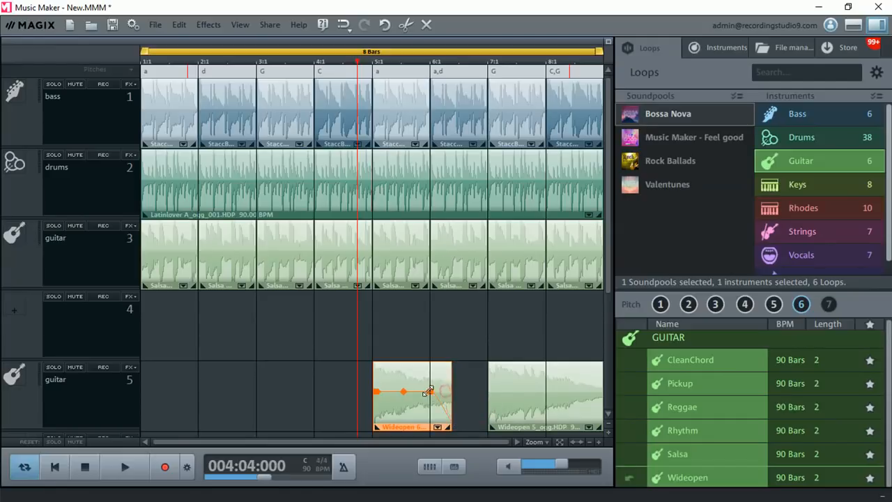
left_click(585, 408)
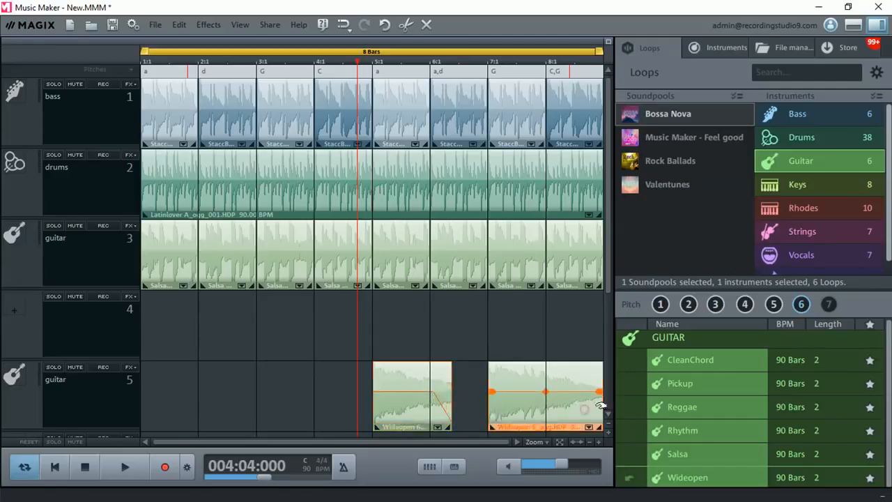
left_click_drag(600, 400, 573, 400)
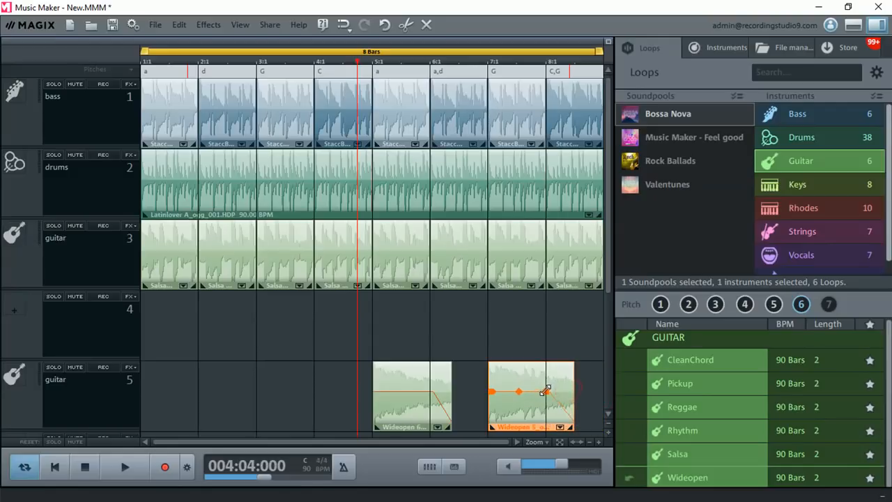
key("space")
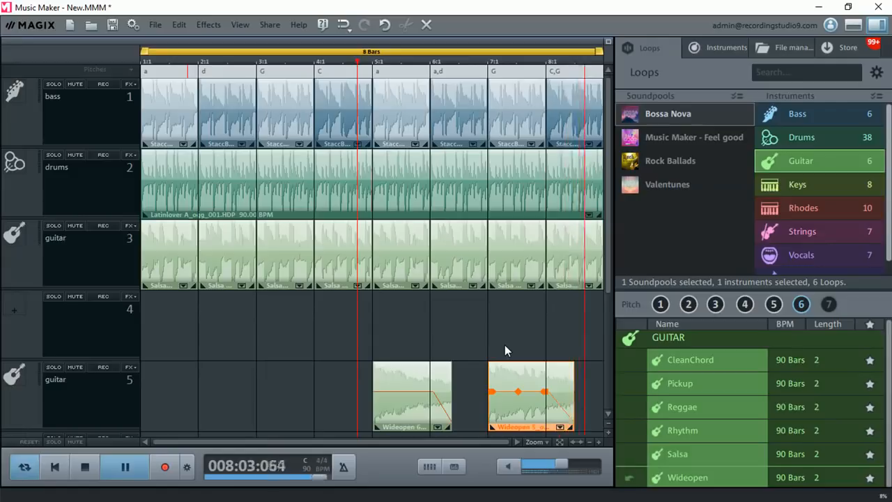
key("space")
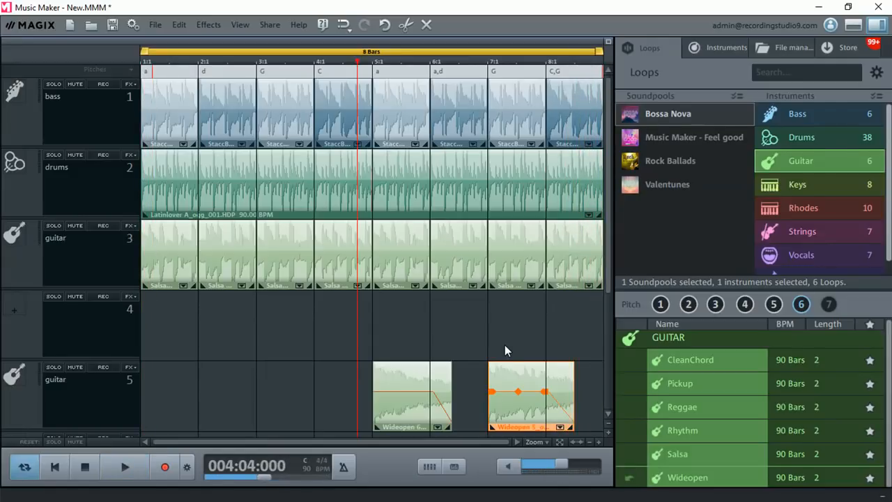
Place a CleanChord guitar loop on track 4, shorten it to one bar, and duplicate it to fill bars 1 to 8.
left_click(709, 360)
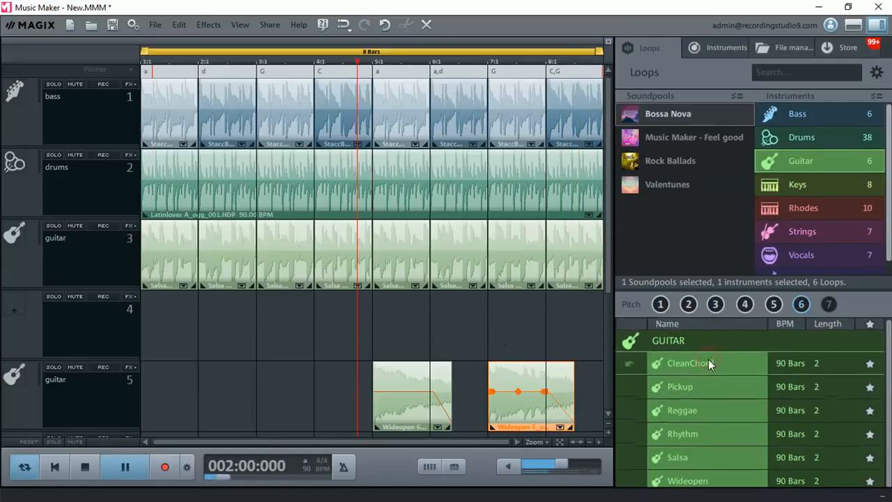
left_click_drag(708, 364, 162, 353)
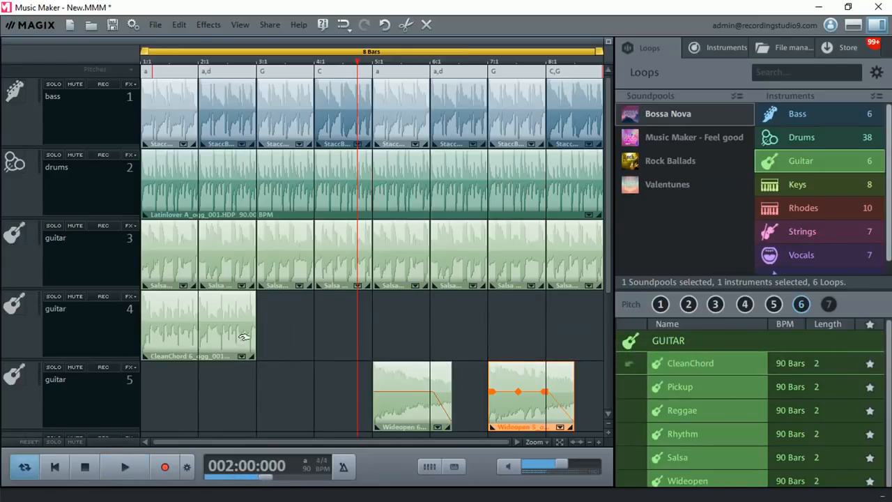
left_click_drag(251, 338, 199, 337)
key("ctrl+d")
key("ctrl+d")
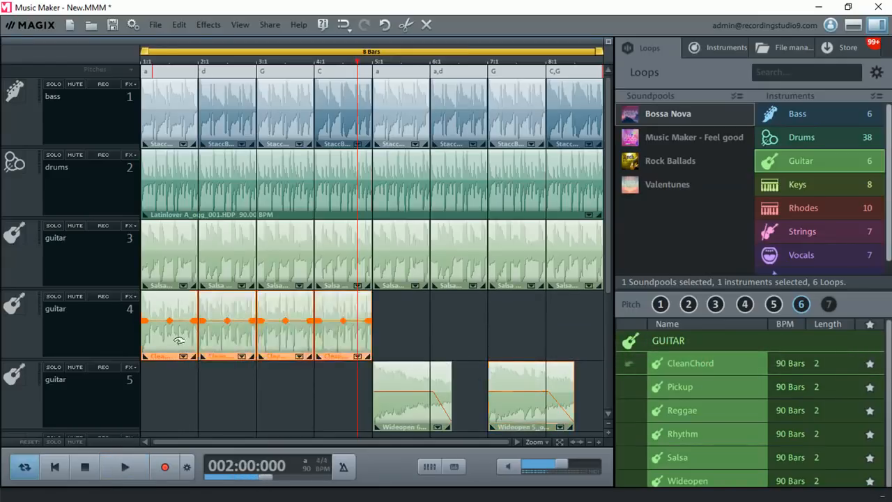
key("ctrl+d")
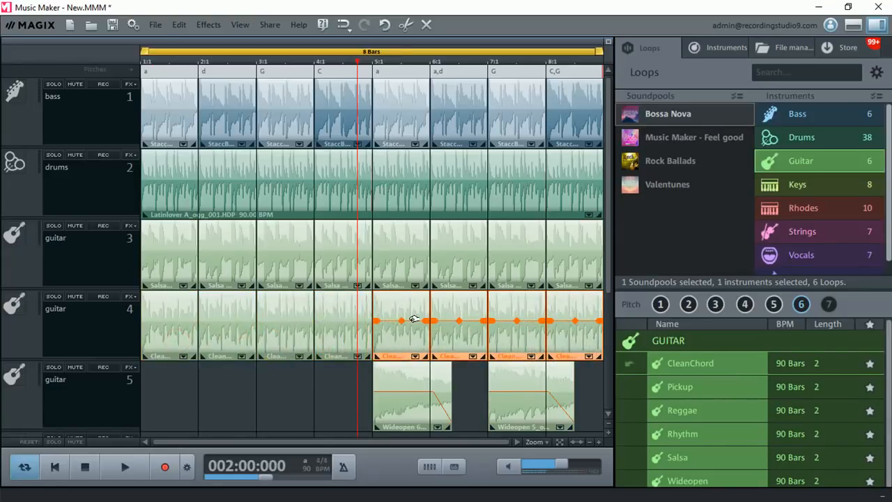
Pan guitar track 3 to the left and guitar track 4 to the right in the mixer, and play back the result.
left_click(429, 467)
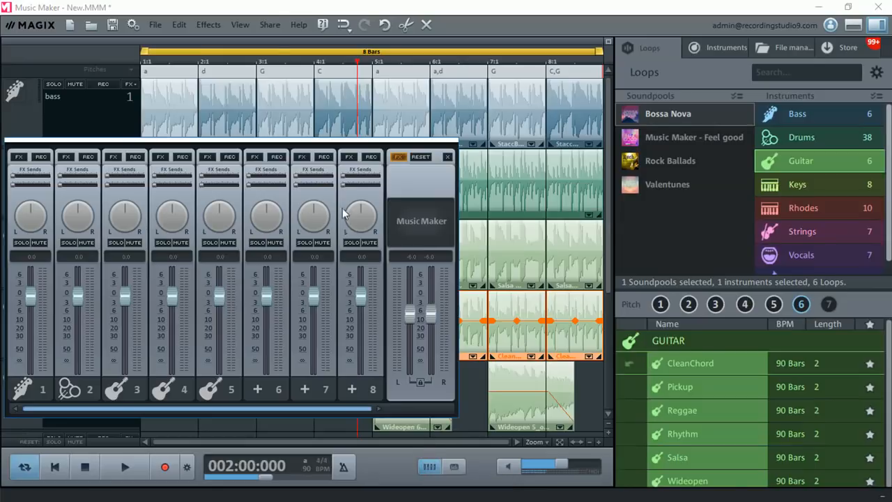
left_click_drag(341, 149, 676, 132)
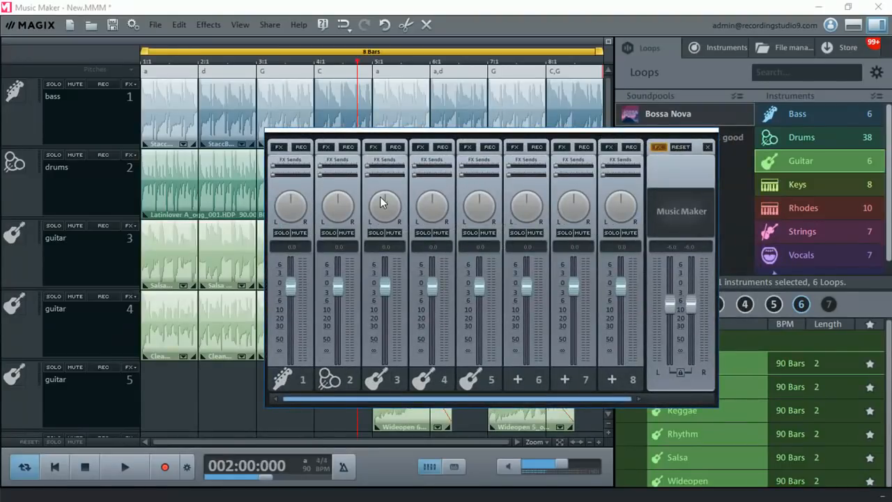
left_click_drag(382, 201, 372, 209)
key("space")
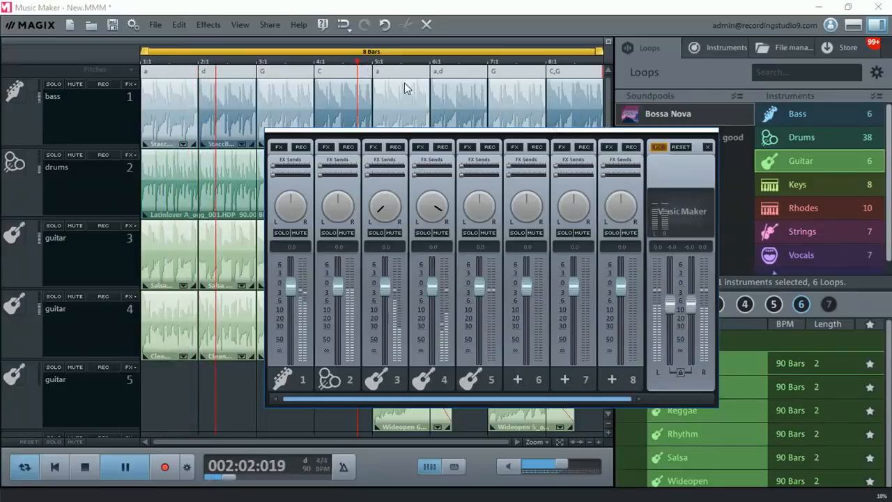
key("space")
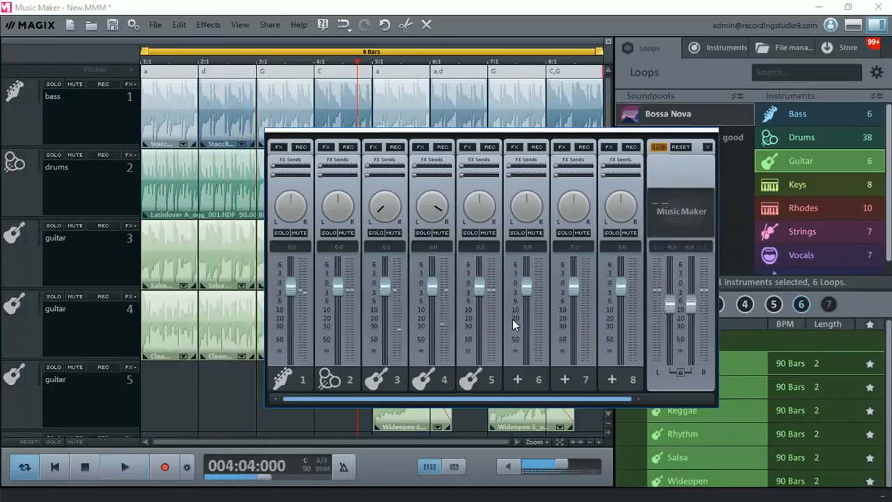
left_click(708, 148)
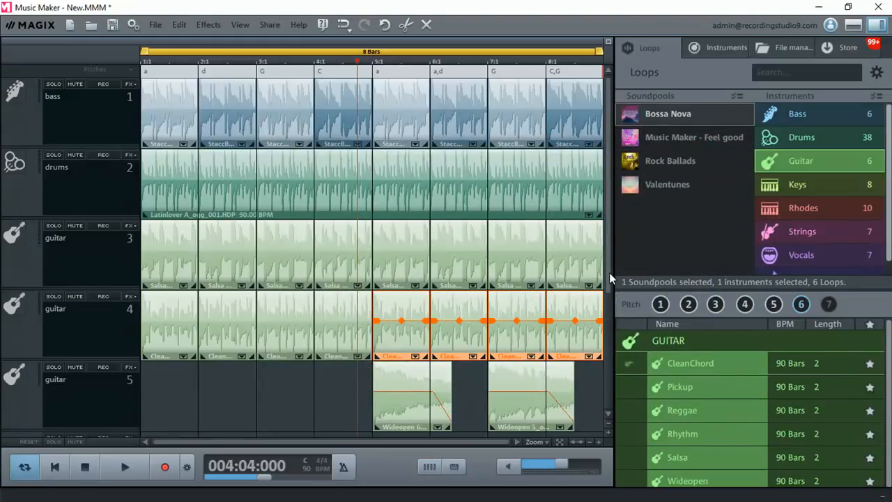
Audition the Bossa Nova Keys loops from 2Fast4U through Score, and listen to Dreamin again.
scroll(609, 320, "down", 1)
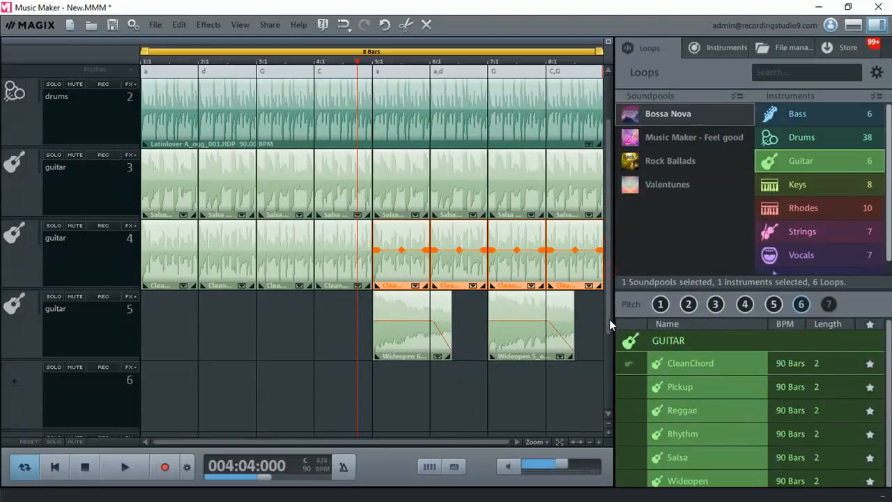
left_click(609, 423)
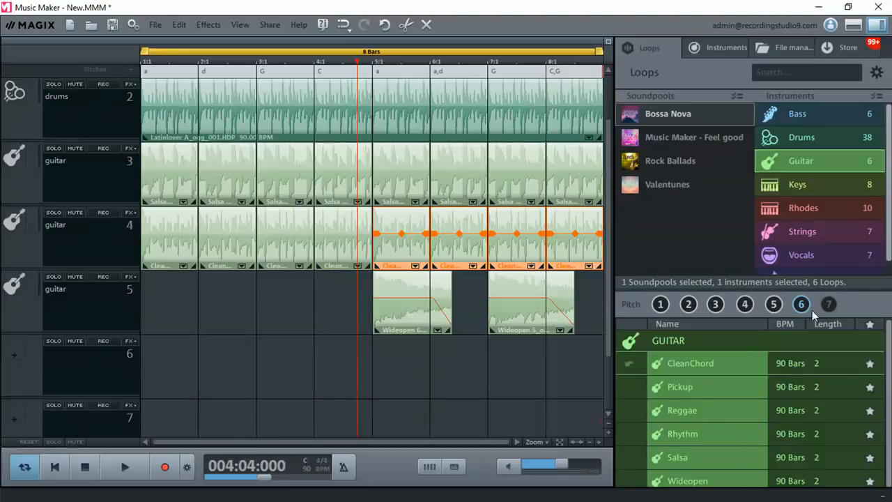
left_click(804, 187)
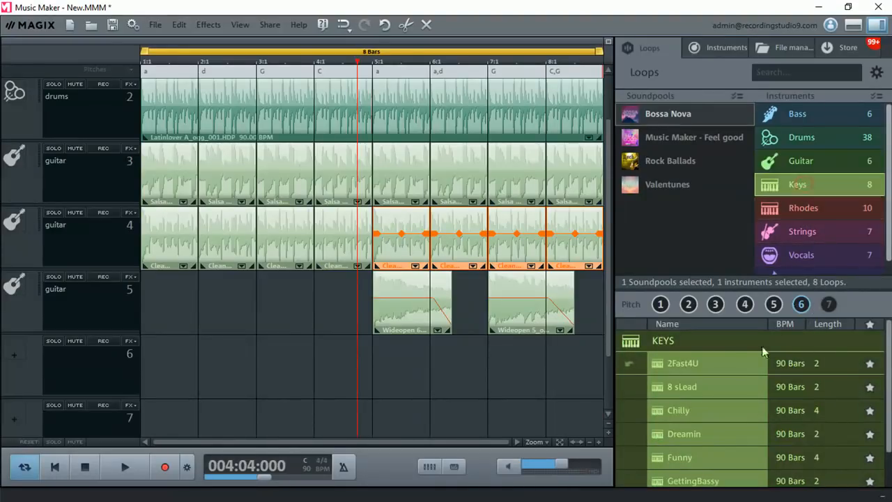
left_click(701, 367)
left_click(699, 386)
left_click(688, 410)
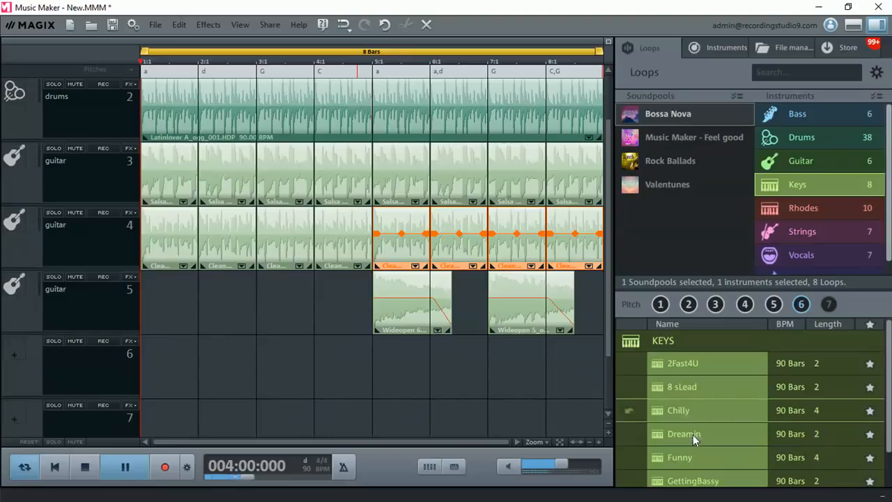
left_click(693, 435)
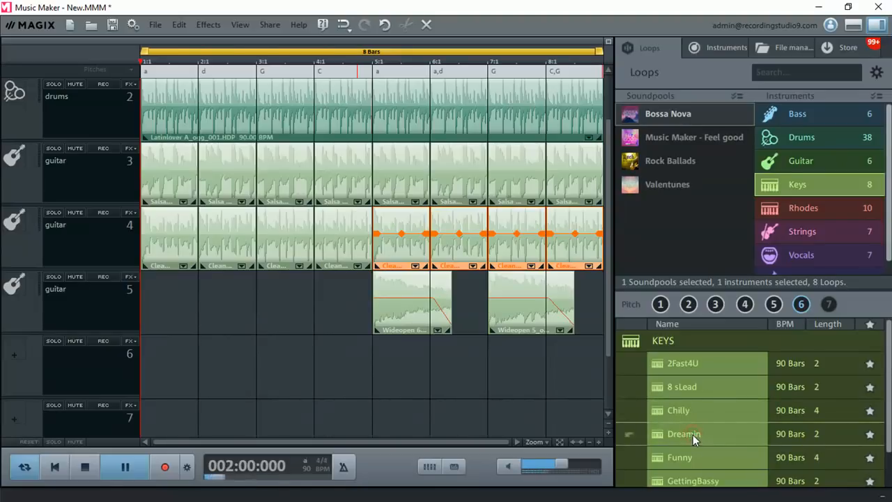
left_click(695, 455)
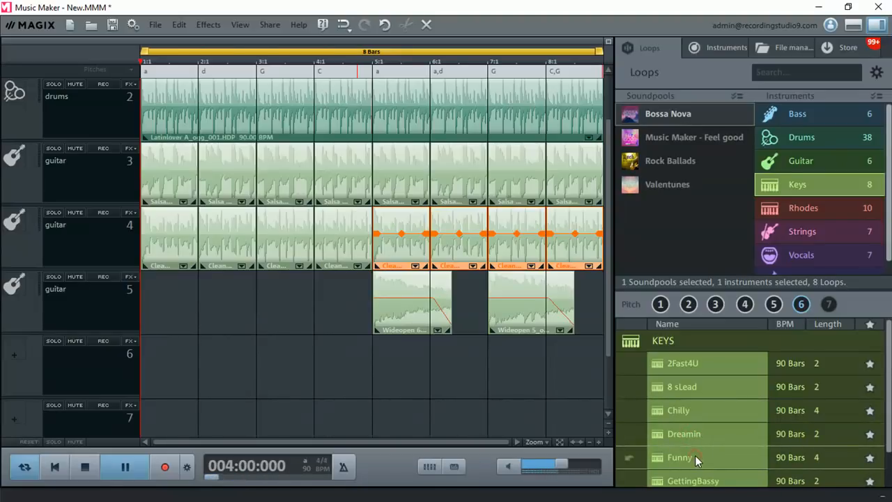
scroll(694, 455, "down", 1)
left_click(695, 455)
scroll(695, 455, "down", 1)
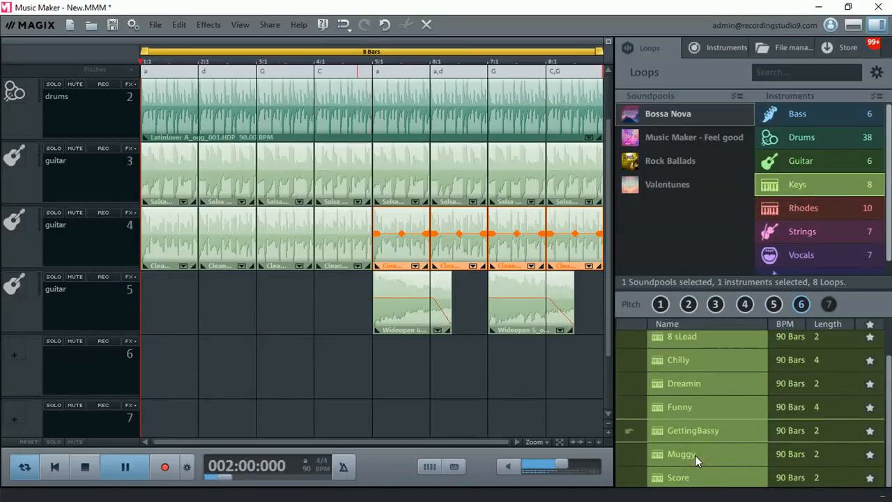
left_click(697, 455)
left_click(697, 479)
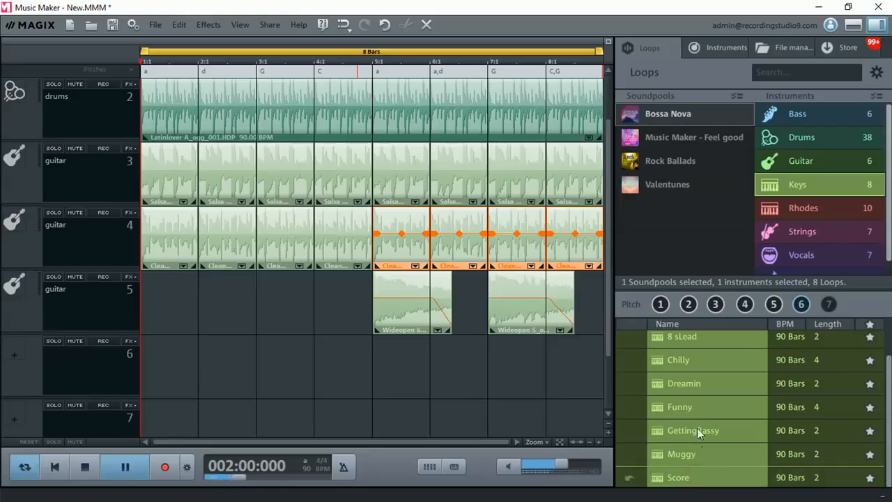
left_click(694, 385)
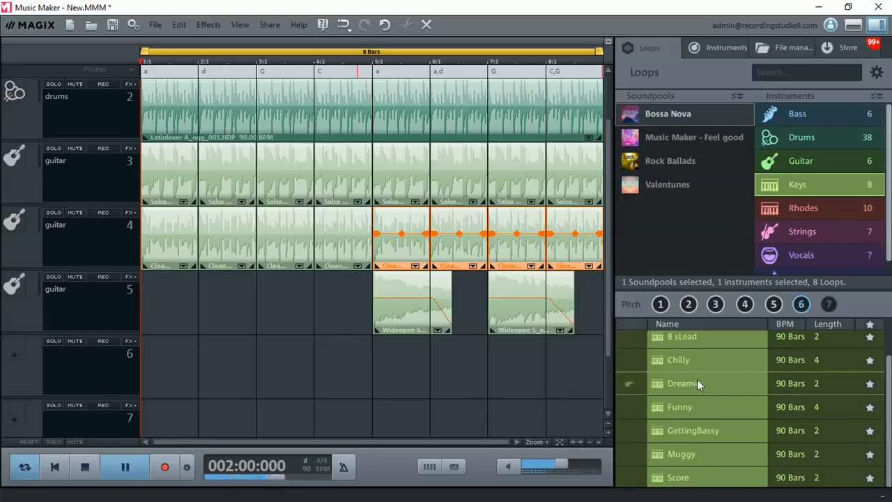
scroll(697, 379, "up", 1)
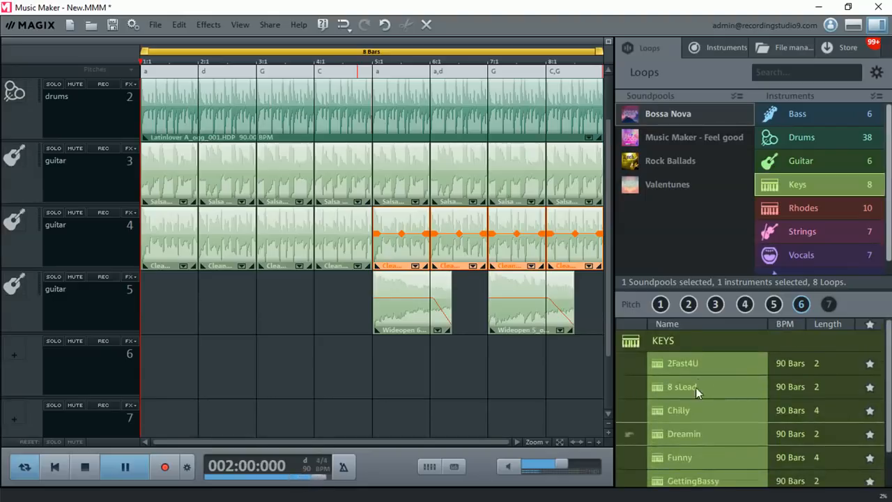
Audition the Beach and Offset Rhodes loops, and place one-bar Offset clips in bars 1 to 4 of track 6.
left_click(800, 209)
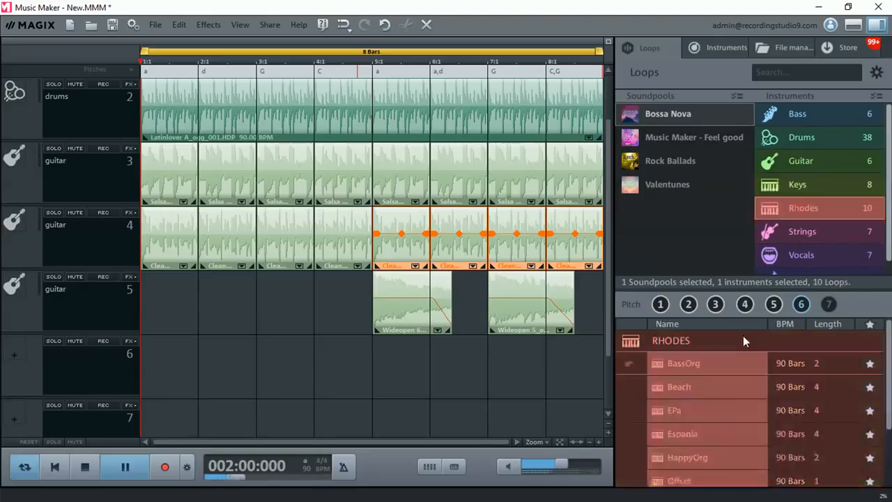
left_click(686, 387)
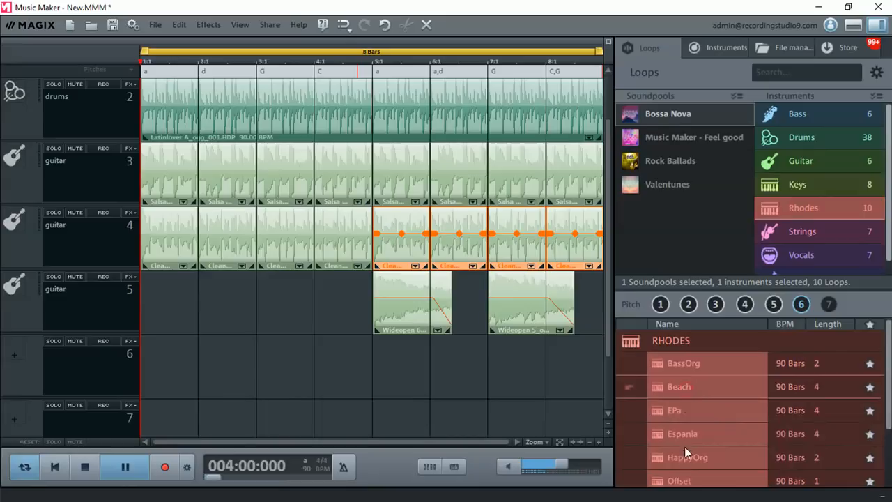
left_click(685, 481)
scroll(685, 482, "down", 2)
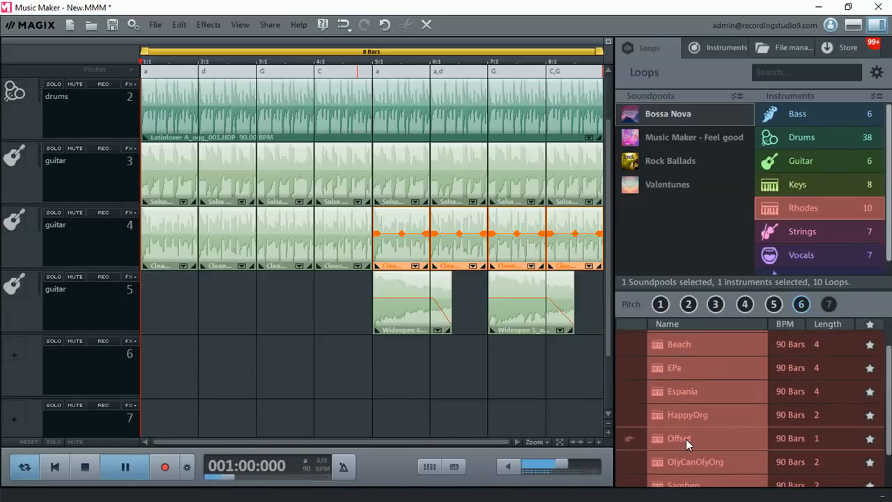
left_click_drag(685, 439, 161, 379)
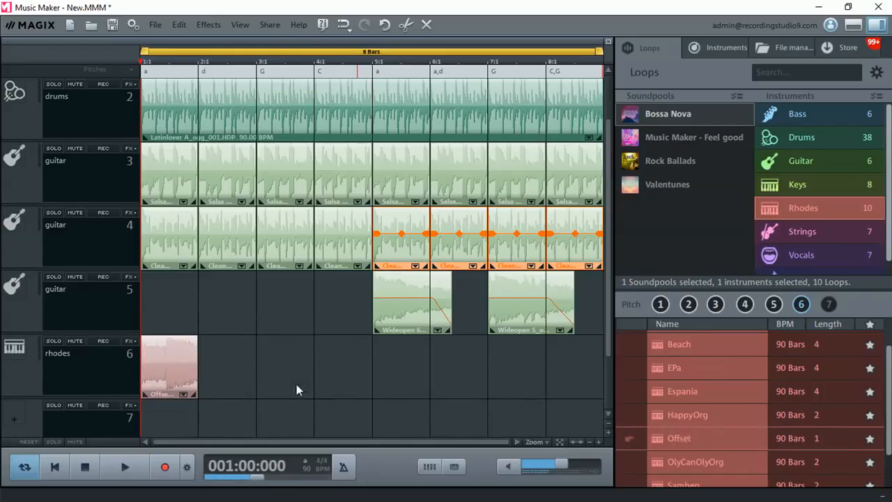
left_click_drag(675, 436, 218, 358)
left_click_drag(650, 435, 280, 367)
left_click_drag(694, 440, 338, 369)
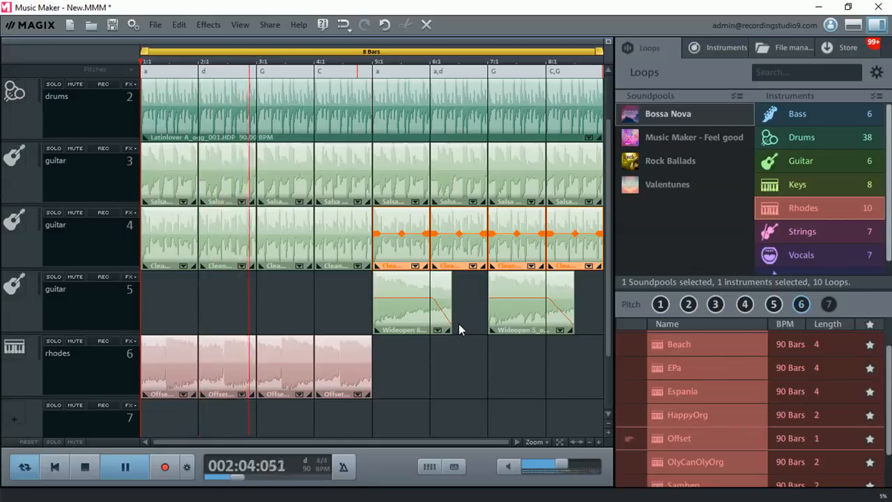
Lower the volume of Rhodes track 6 to about -6 dB in the mixer, and toggle the Limiter in the master effects.
left_click(429, 467)
left_click_drag(532, 290, 526, 307)
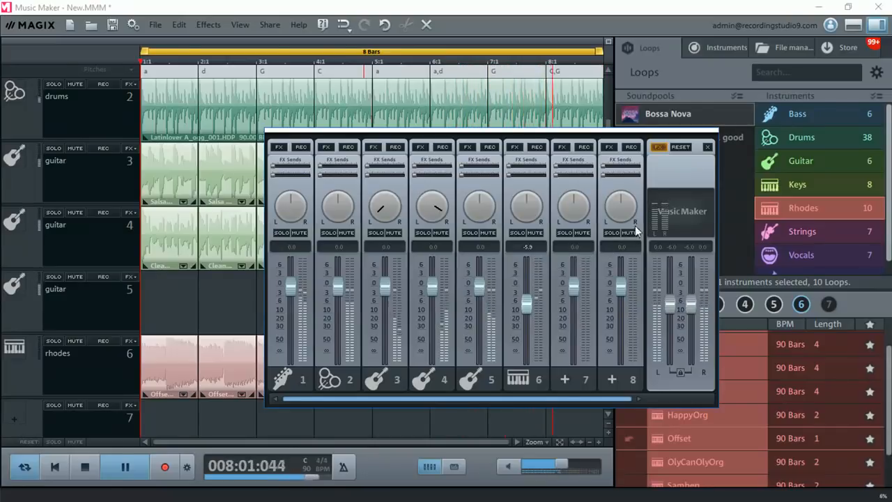
left_click(658, 146)
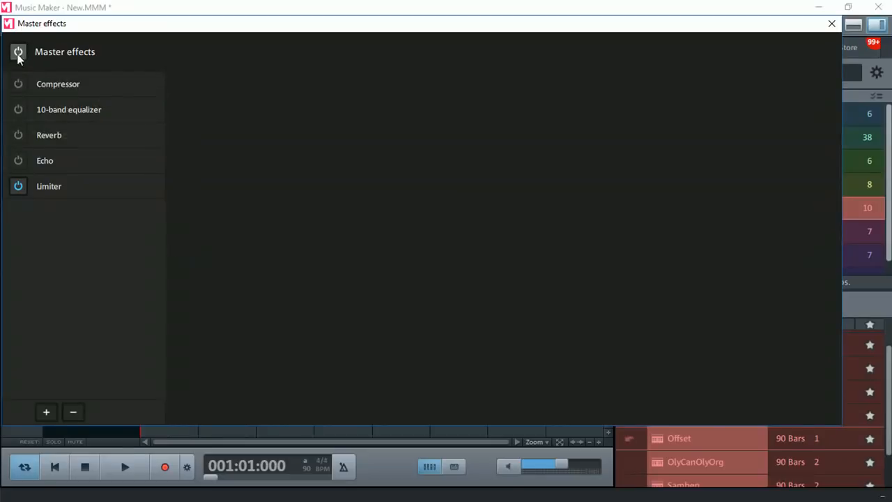
left_click(19, 187)
left_click(830, 27)
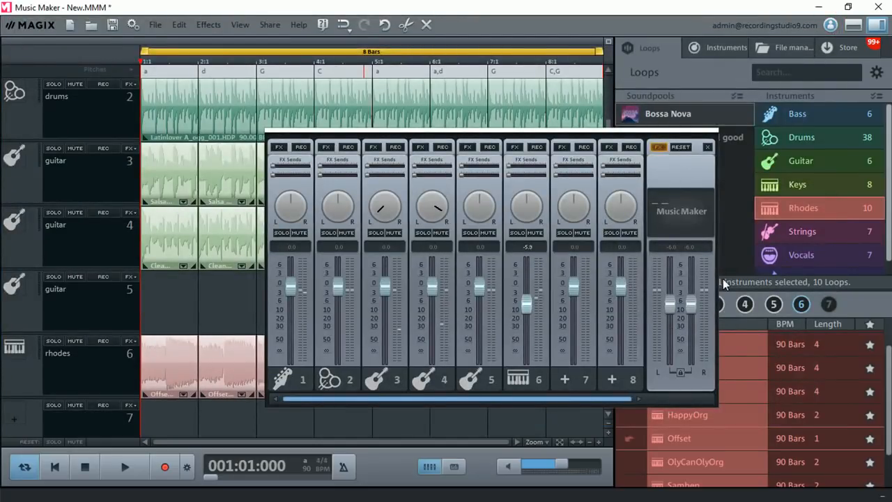
Play back the song from the start into bar 7, and close the mixer while listening.
key("space")
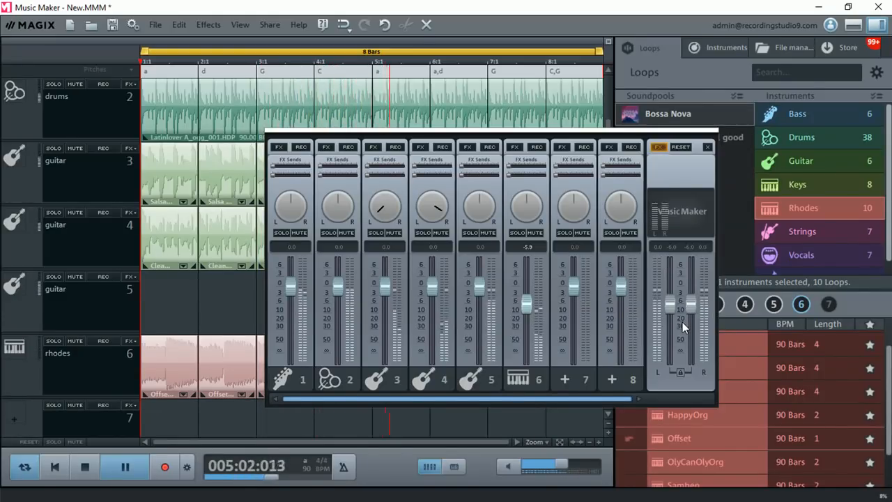
left_click(707, 149)
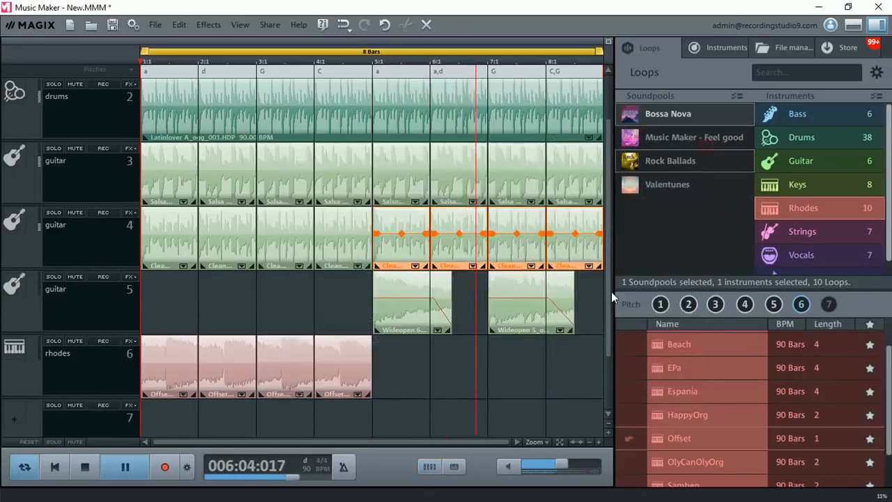
key("space")
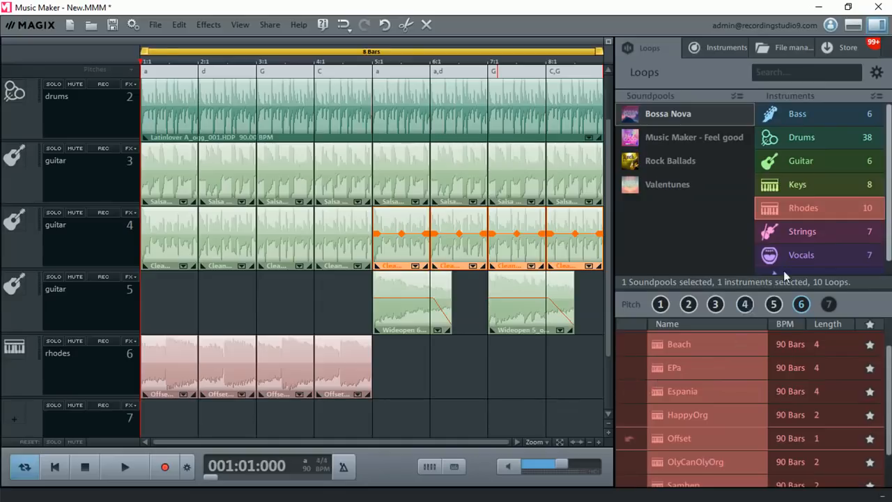
Audition the Unrulable strings loop, place it at bar 6 of track 6, and shorten it to one bar.
left_click(794, 224)
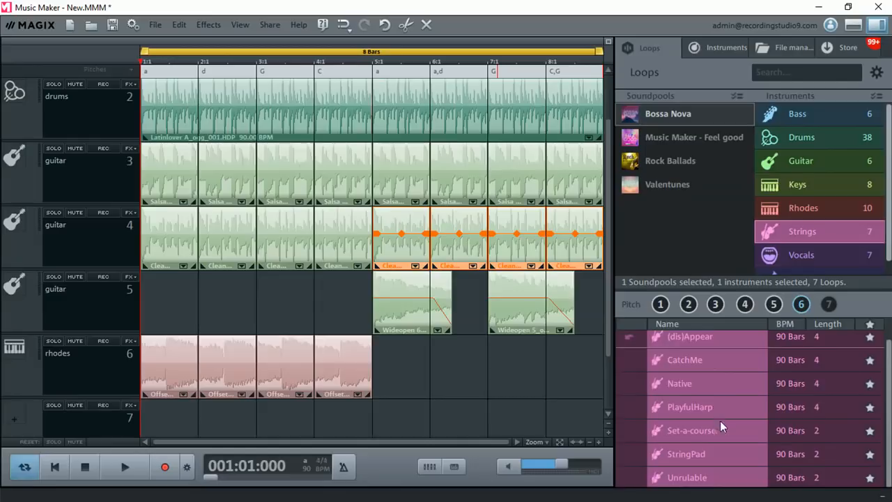
left_click(692, 479)
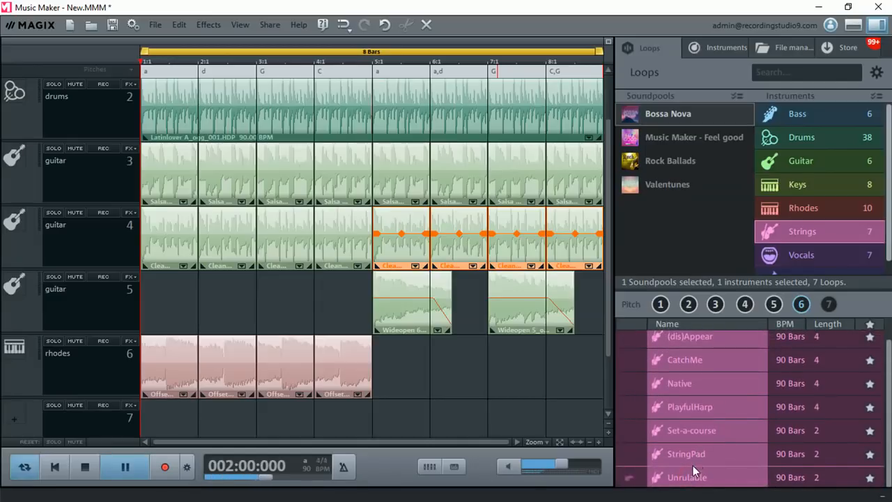
left_click_drag(692, 480, 456, 374)
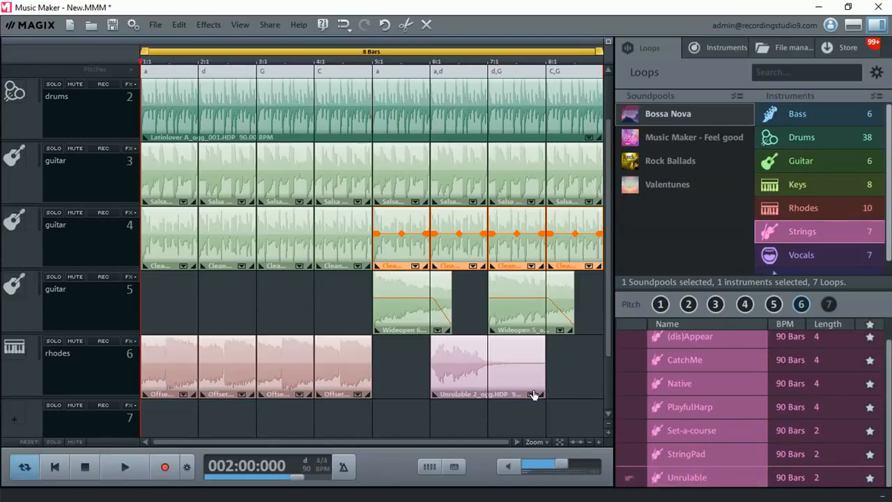
left_click_drag(546, 377, 489, 375)
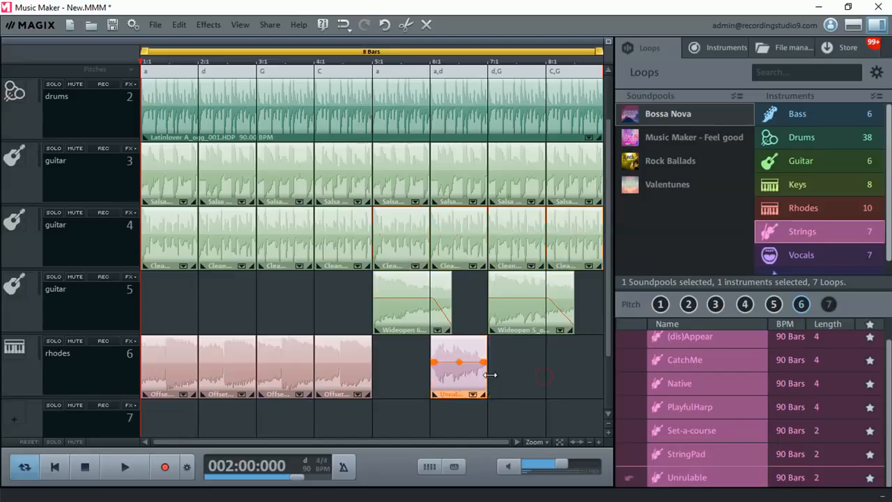
Audition the StringPad strings loop, and place a clip of about one bar ending with bar 8 on track 6, with a short fade-out.
left_click(690, 480)
left_click(687, 455)
left_click_drag(694, 455, 541, 359)
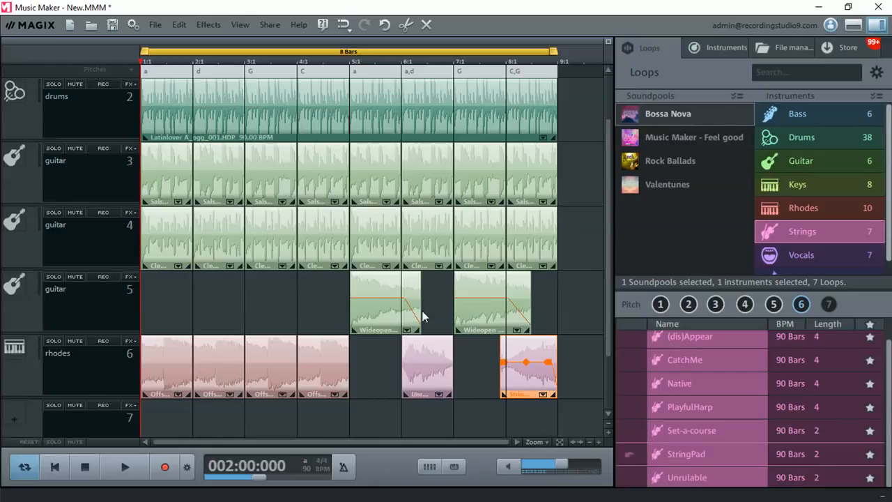
Move both strings clips from Rhodes track 6 down to track 7, keeping Unrulable at bar 6 and starting StringPad at bar 8.
left_click(427, 367)
left_click_drag(432, 380, 430, 407)
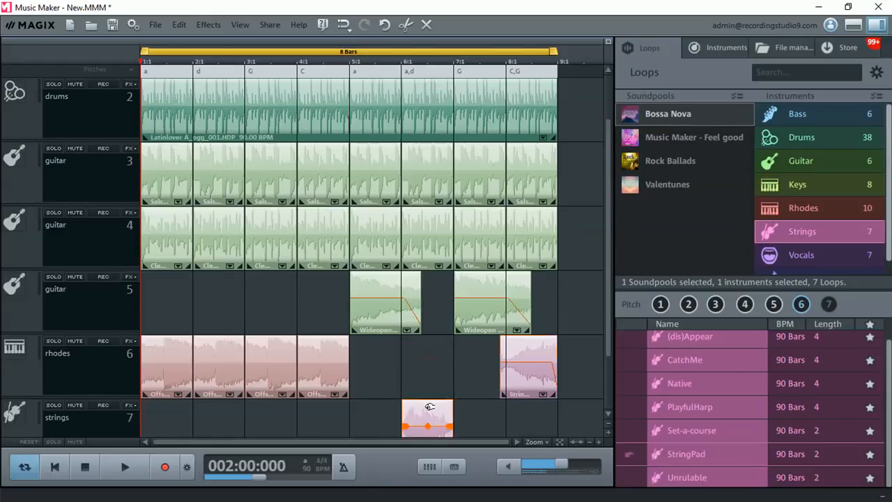
left_click(521, 380)
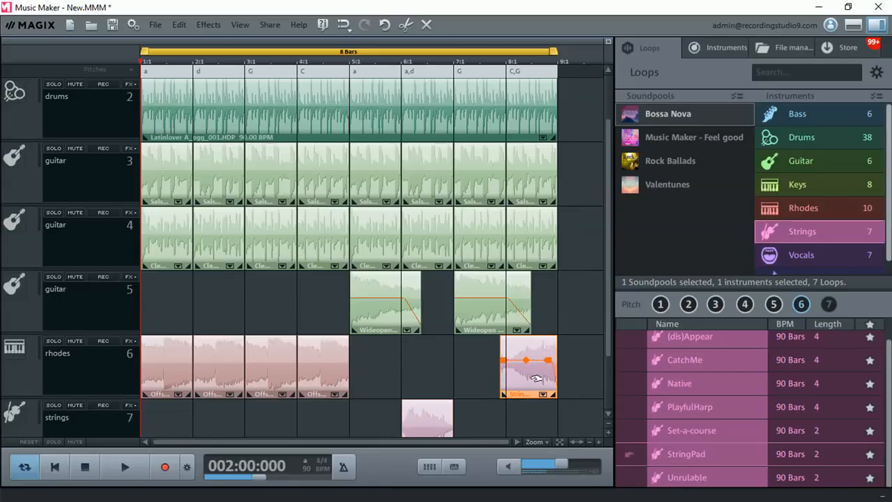
left_click_drag(535, 378, 540, 406)
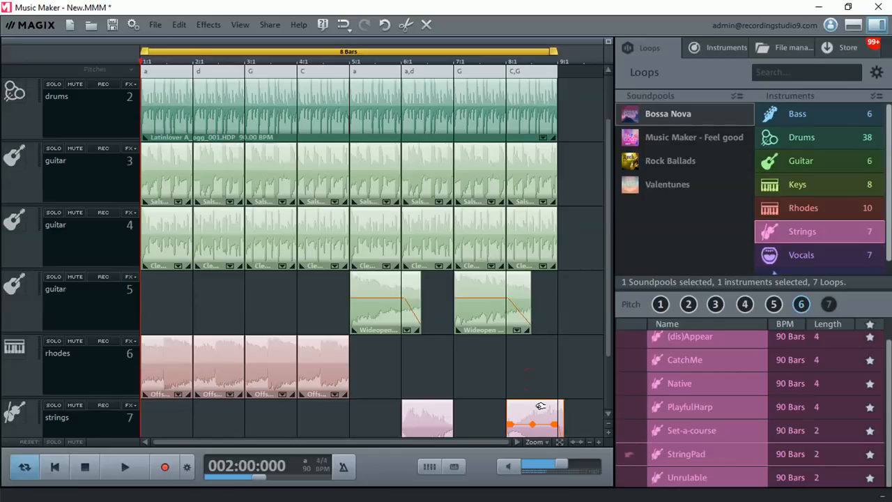
scroll(611, 383, "down", 2)
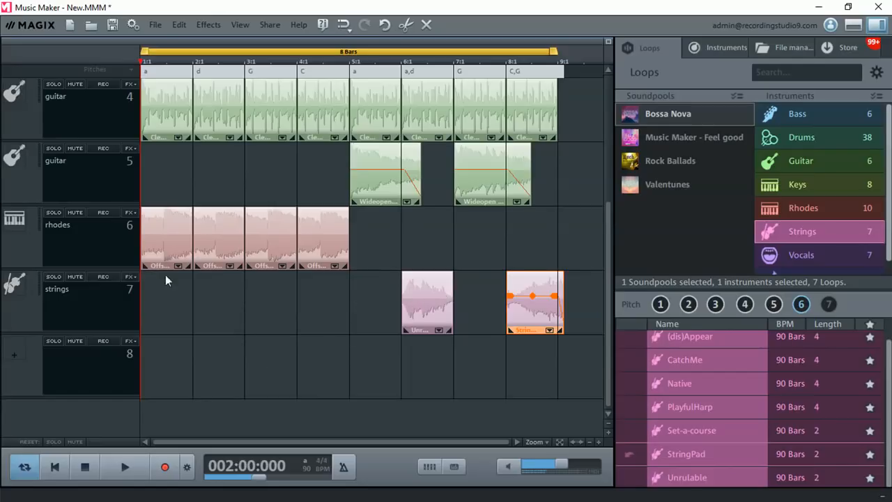
Play the song from the start and slightly lower the volume of the Unrulable clip at bar 6.
key("space")
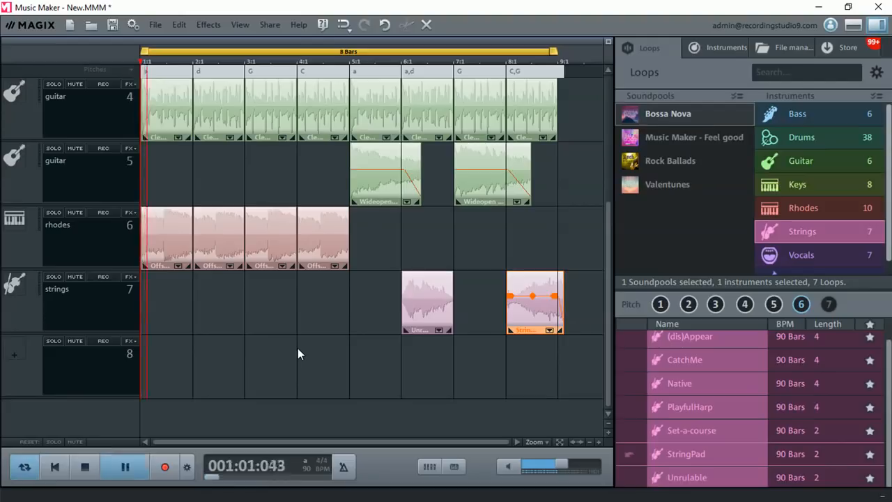
left_click(427, 305)
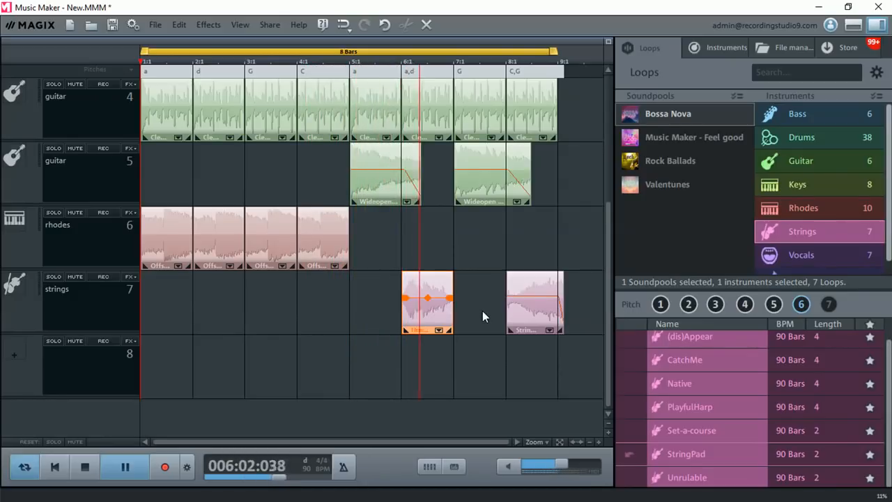
left_click_drag(427, 298, 427, 307)
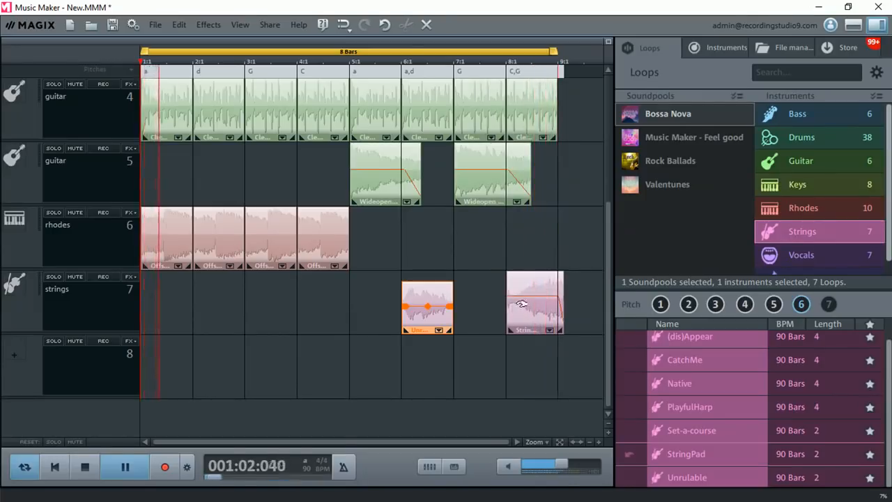
Lower the volume of strings track 7 to -3.0 dB in the mixer, and close the mixer.
left_click(429, 466)
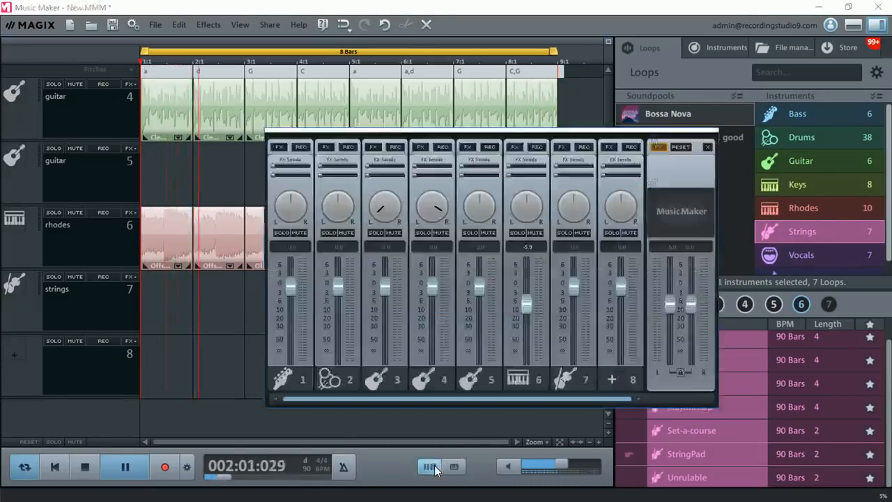
left_click_drag(575, 290, 575, 300)
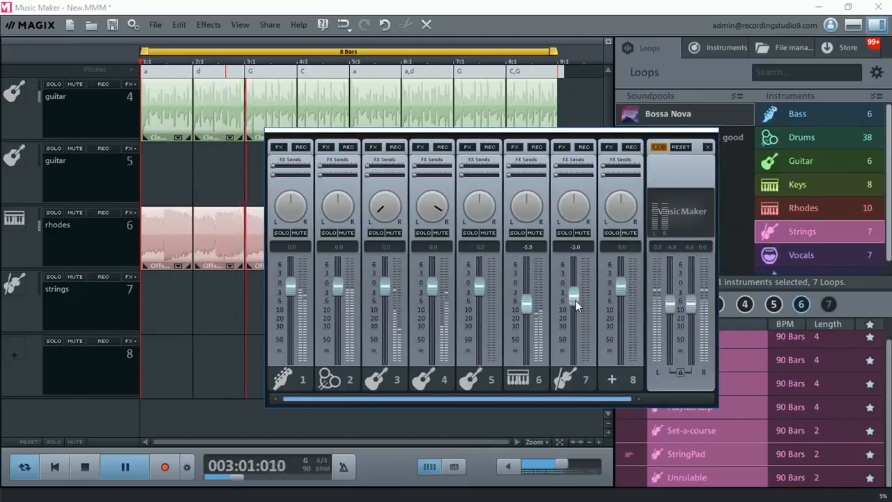
left_click(707, 147)
Fine-tune the Unrulable clip's volume by lowering it further, replaying from late in bar 4, and raising it slightly.
left_click_drag(429, 306, 428, 310)
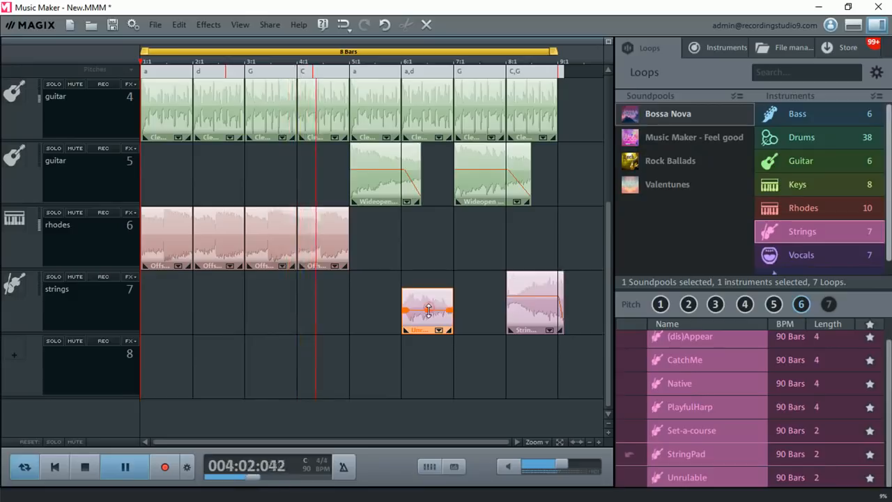
key("space")
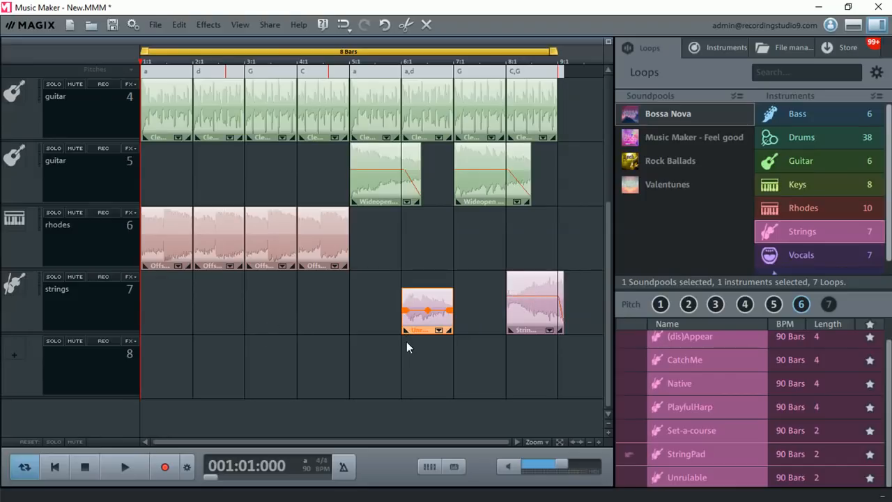
left_click(336, 64)
key("space")
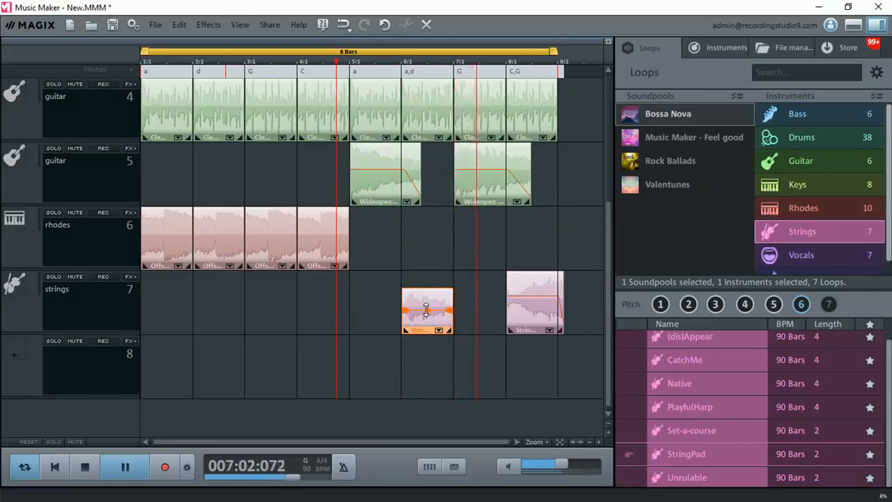
left_click_drag(426, 309, 428, 305)
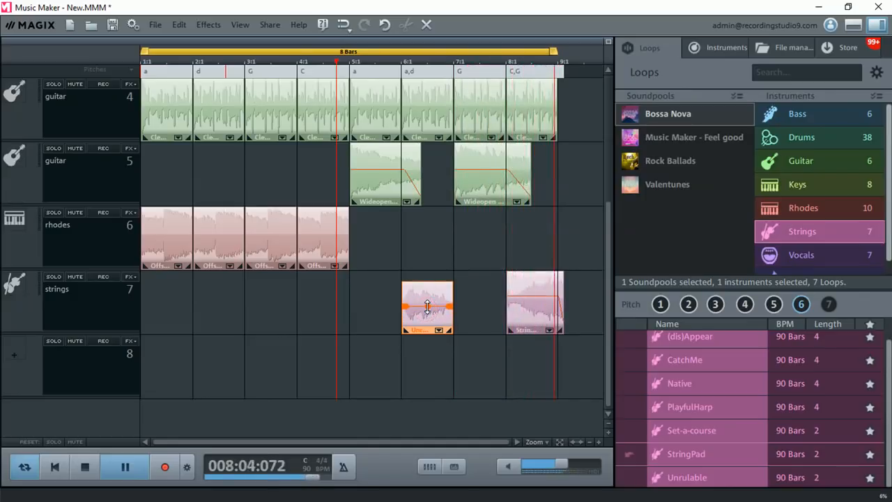
Trim the StringPad clip to finish at the end of bar 8, and listen with all tracks in view.
left_click_drag(563, 328, 558, 326)
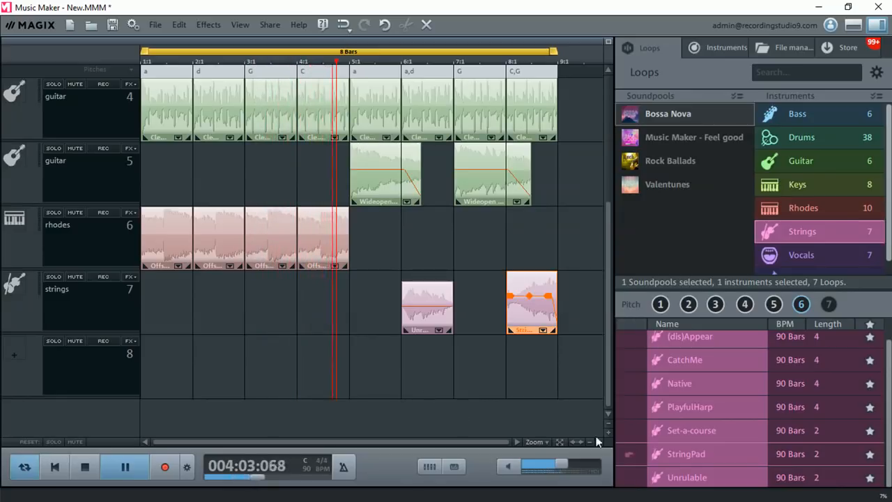
left_click_drag(607, 431, 609, 421)
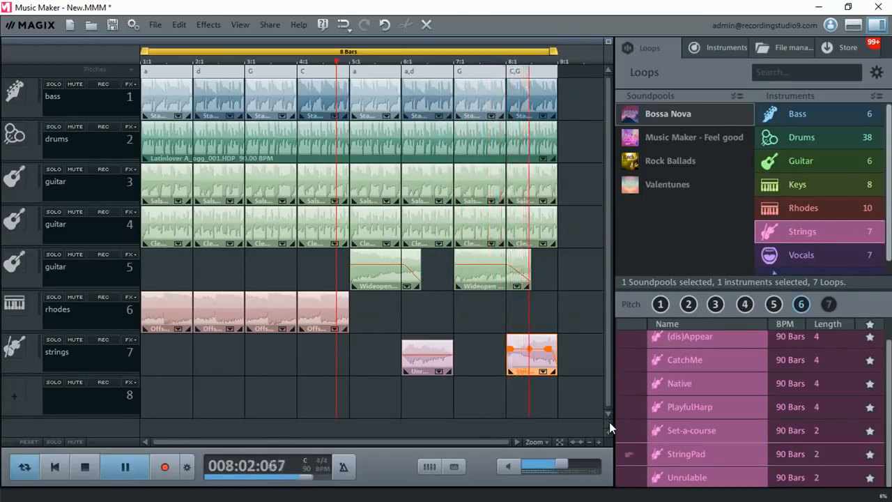
key("space")
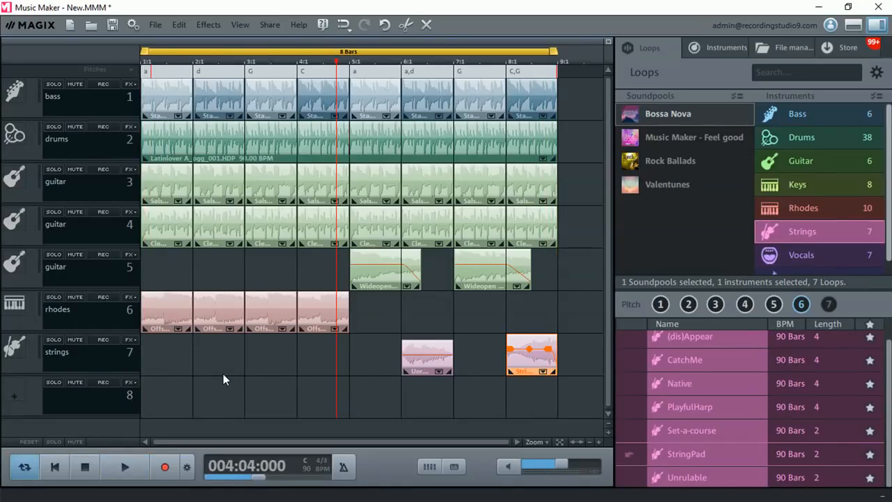
Enable Reverb on strings track 7 with the Keys: Stage reverb preset, start playback, and close the track effects.
left_click(131, 341)
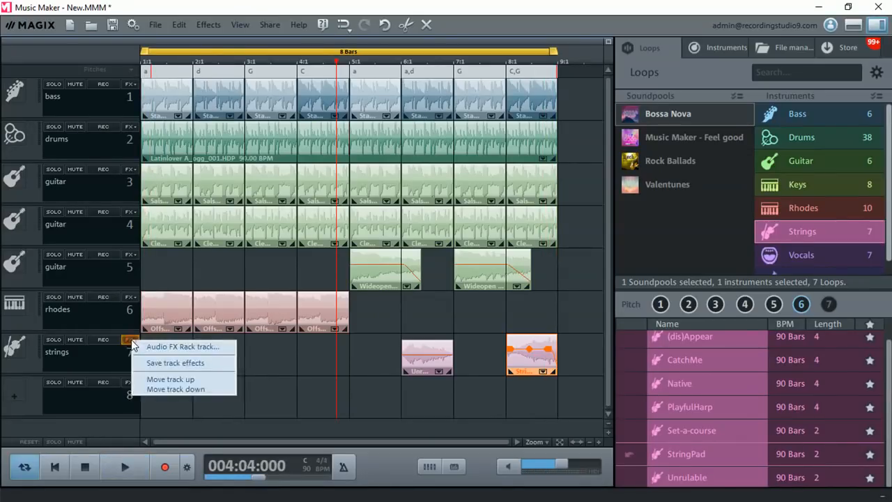
left_click(172, 350)
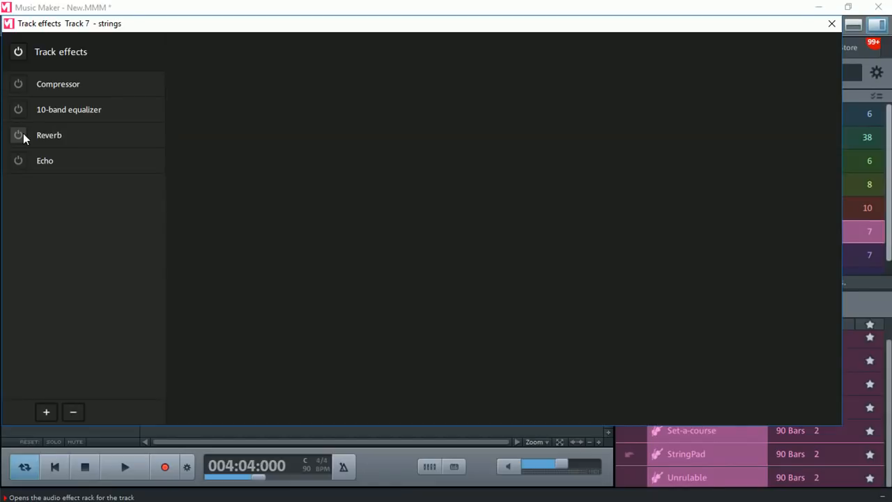
left_click(105, 133)
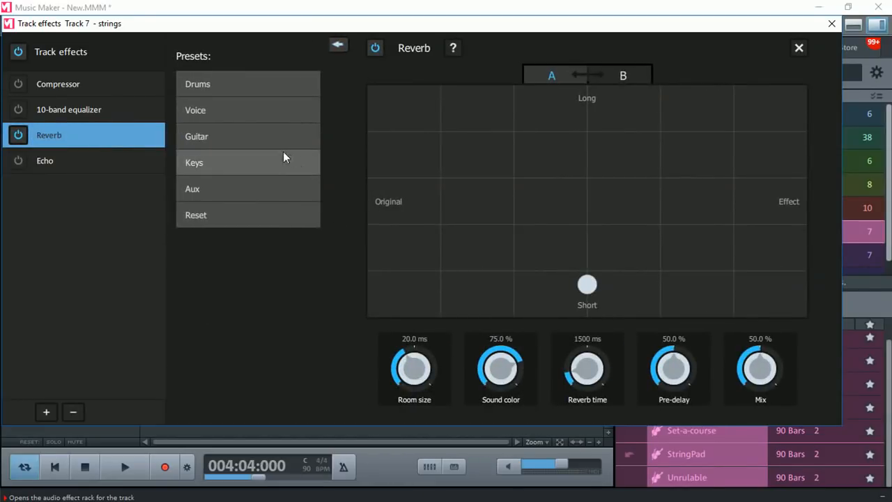
left_click(231, 165)
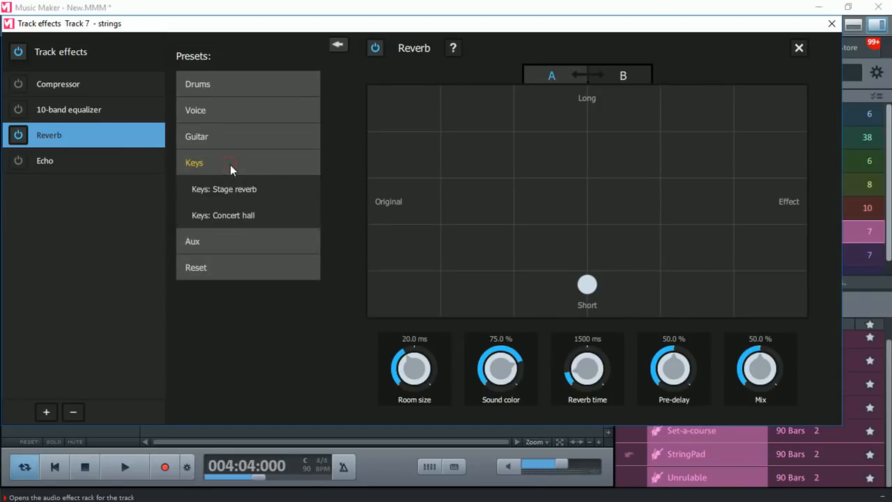
left_click(232, 189)
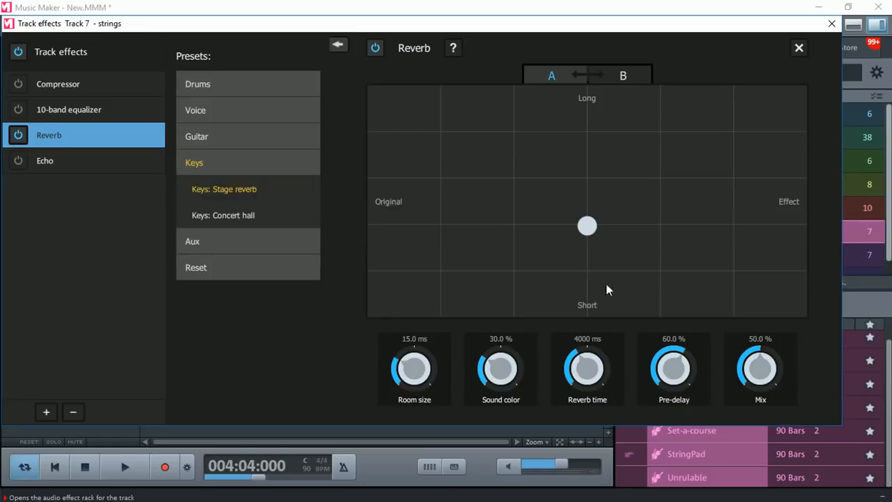
key("space")
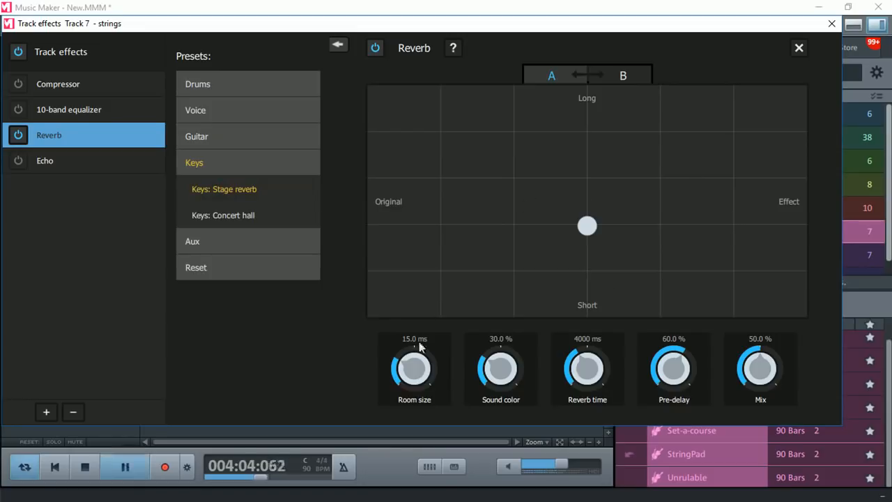
left_click(830, 26)
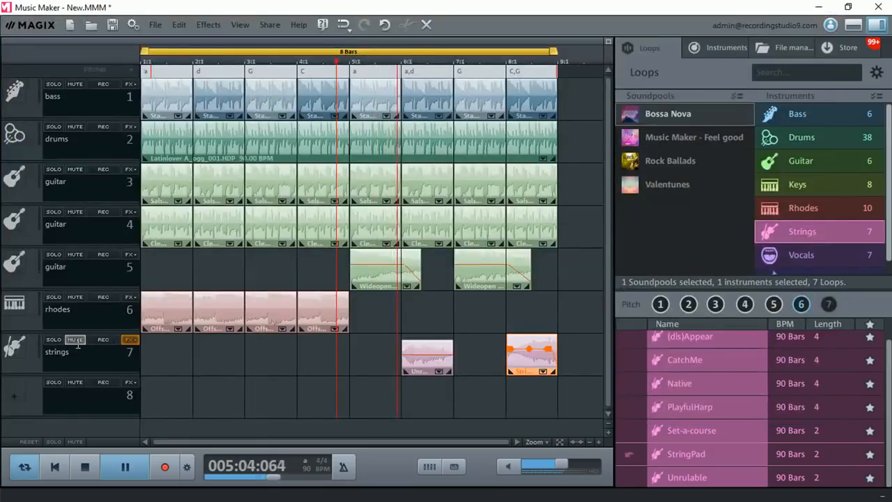
Solo strings track 7 to listen to its reverb, restore the full mix, and stop playback.
left_click(54, 340)
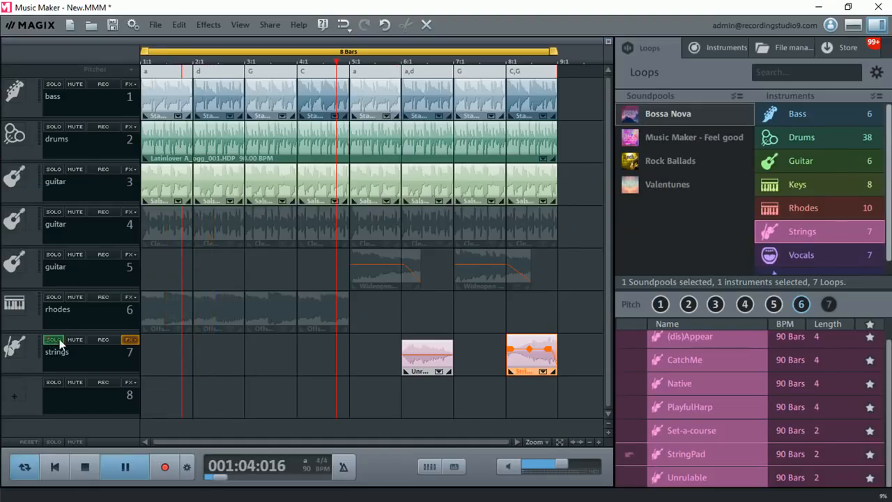
left_click(55, 339)
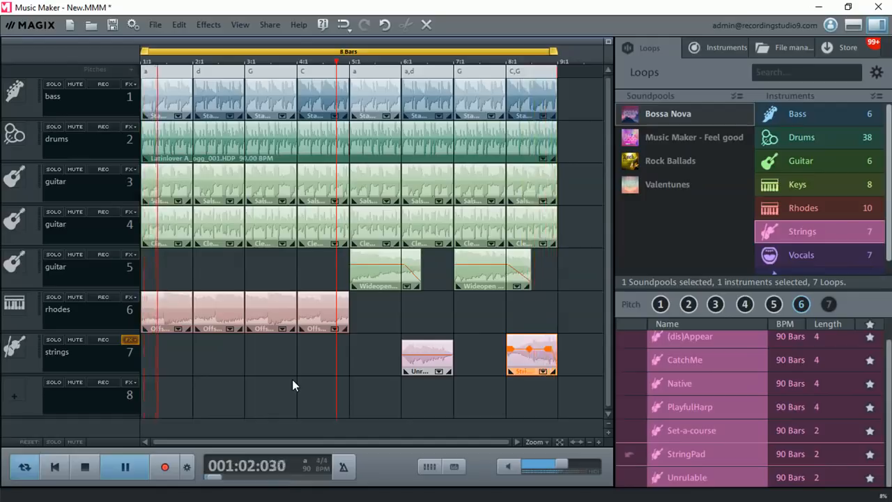
key("space")
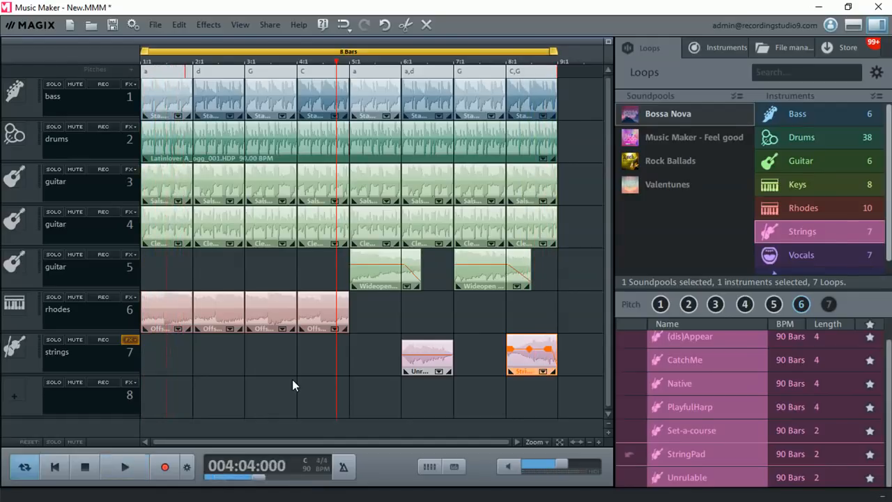